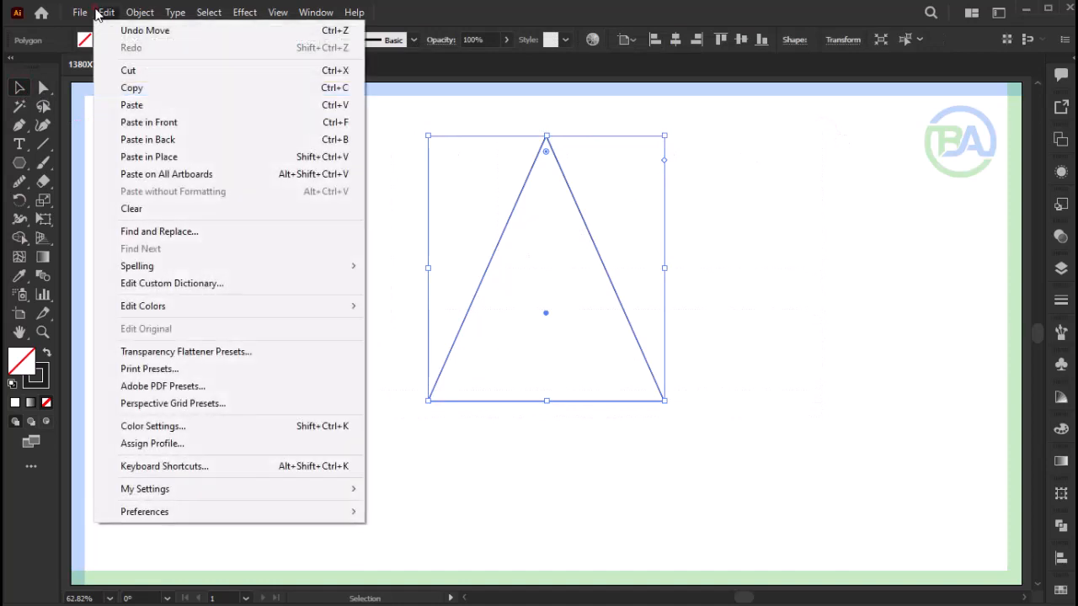
# - Duplicate the triangle in place and move the copy straight down so it overlaps the lower part of the original
pyautogui.click(138, 86)
pyautogui.click(107, 13)
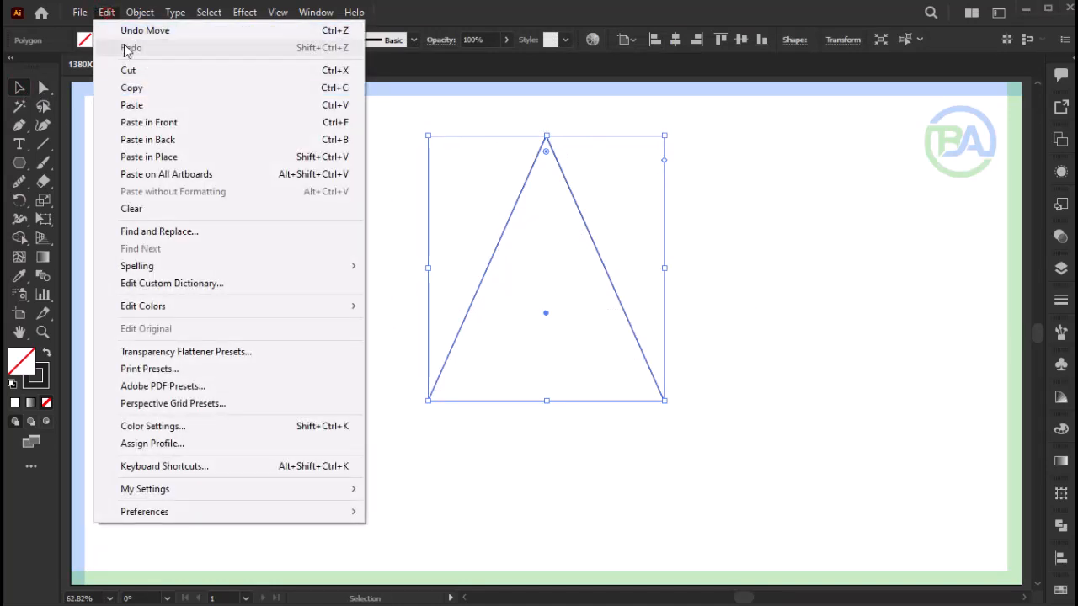
pyautogui.click(148, 156)
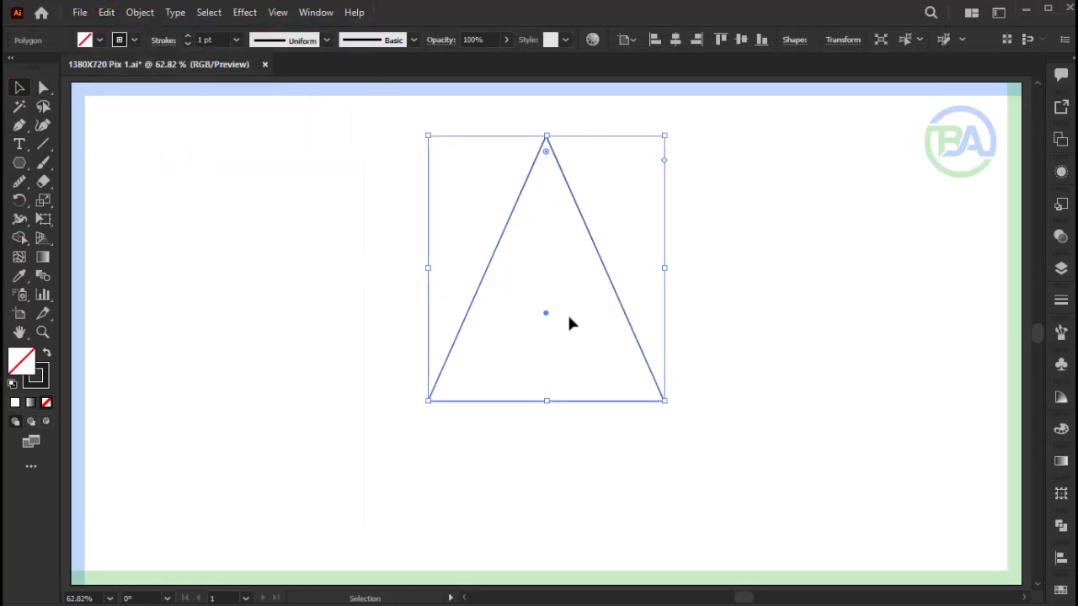
pyautogui.moveTo(549, 315); pyautogui.dragTo(544, 396)
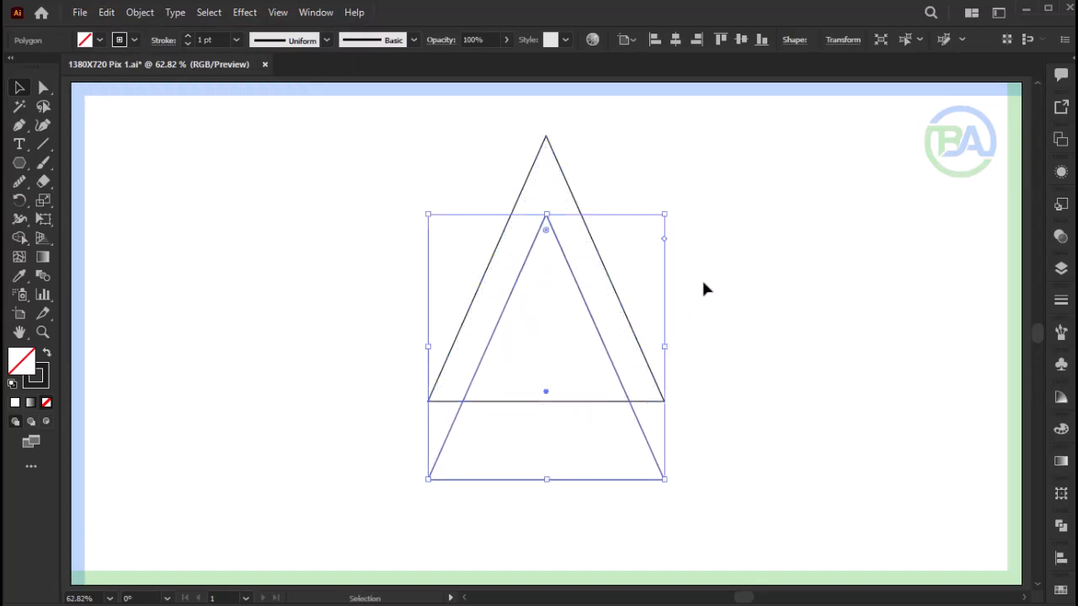
# - Draw a circle centred over the lower half of the triangles, adjusting its size and position until it meets their base corners
pyautogui.click(15, 168)
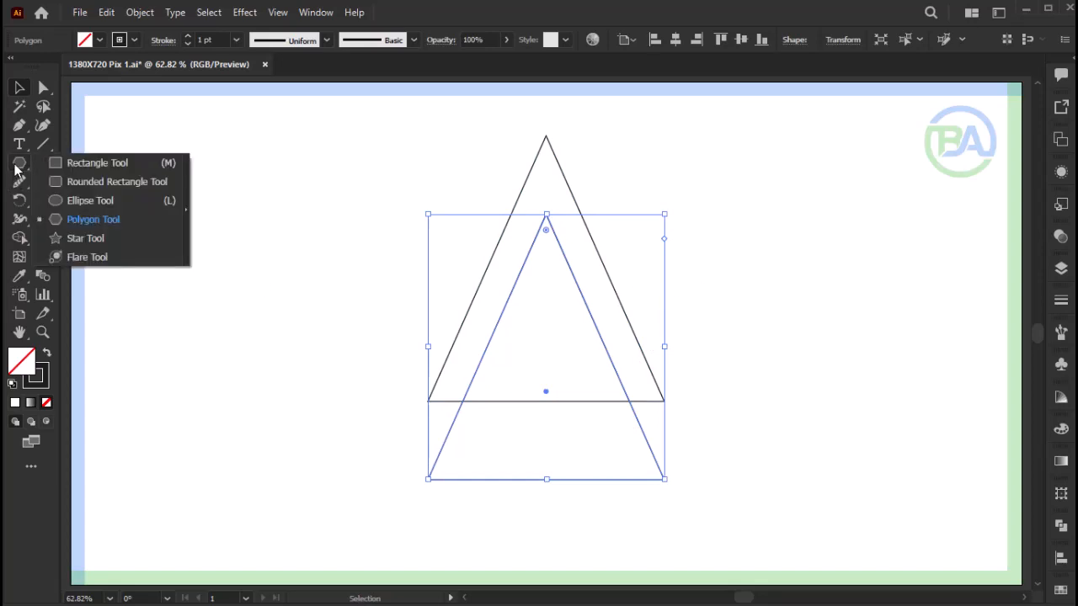
pyautogui.click(80, 201)
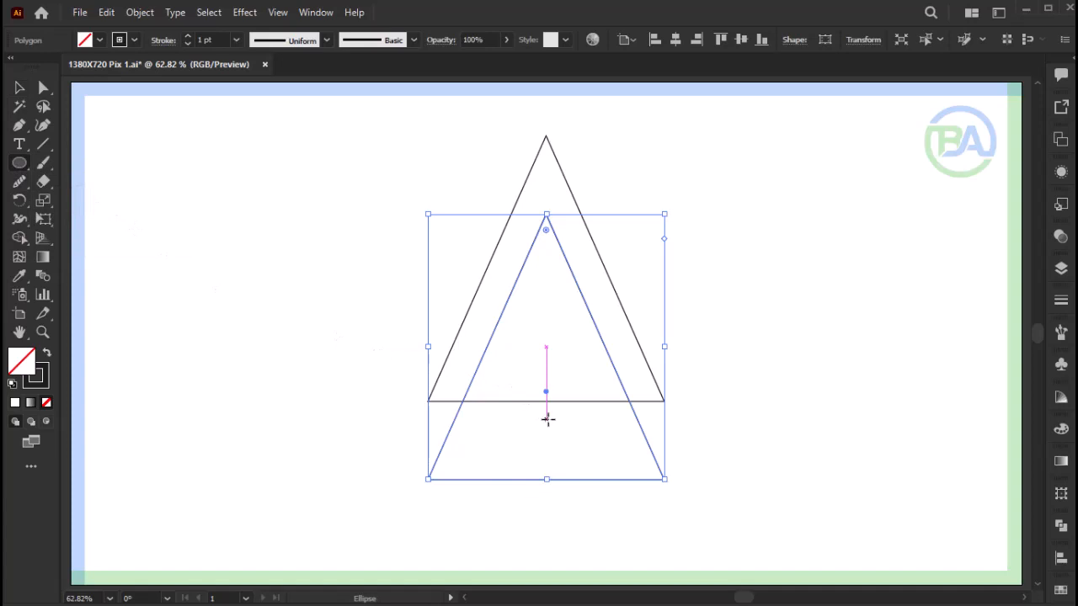
pyautogui.moveTo(548, 419); pyautogui.dragTo(644, 539)
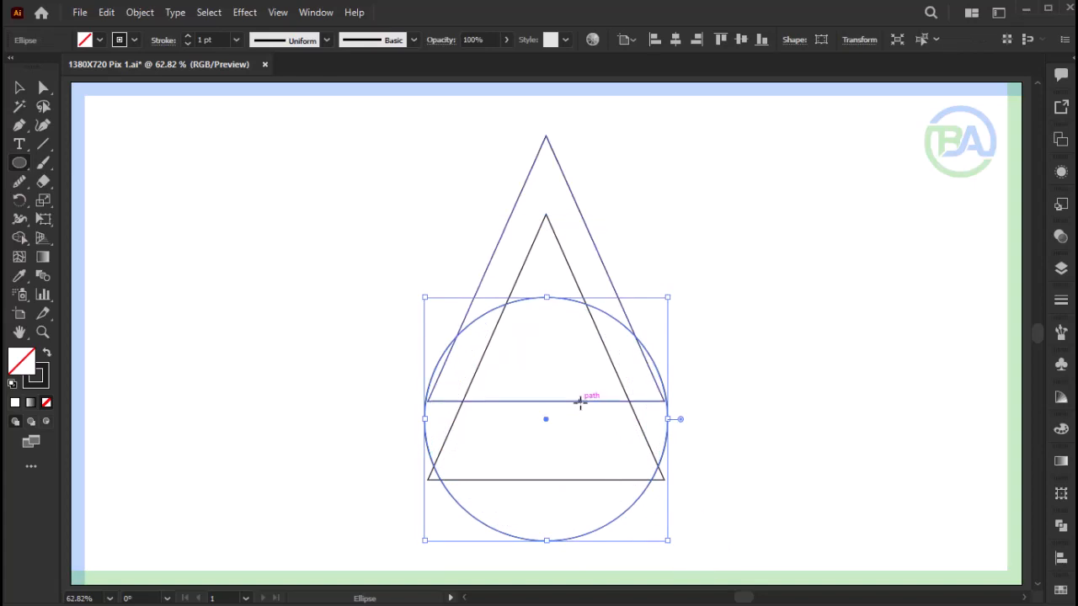
pyautogui.press('z')
pyautogui.click(522, 358)
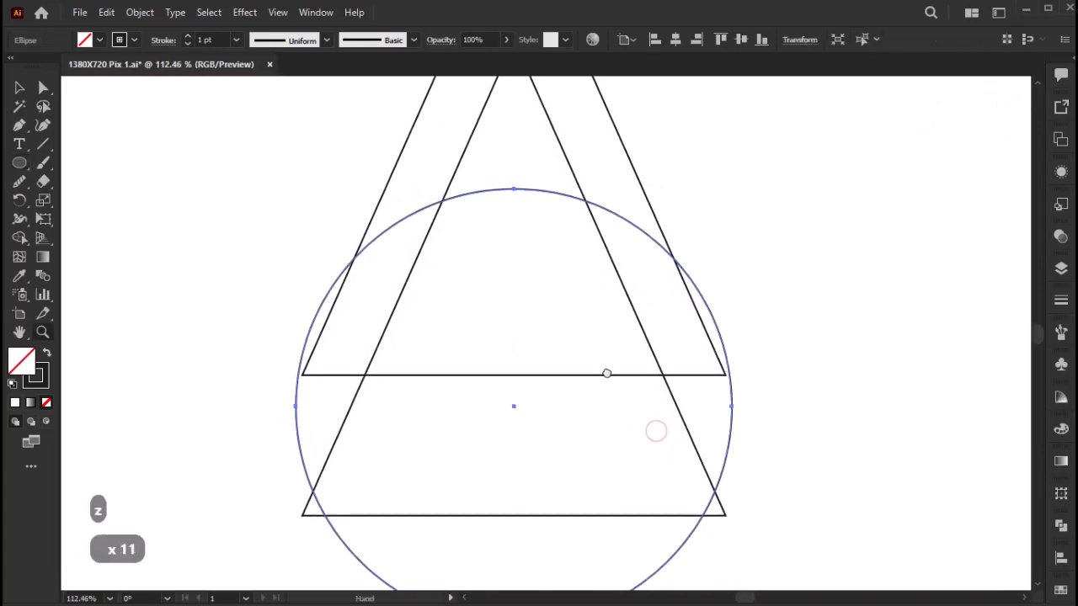
pyautogui.press('v')
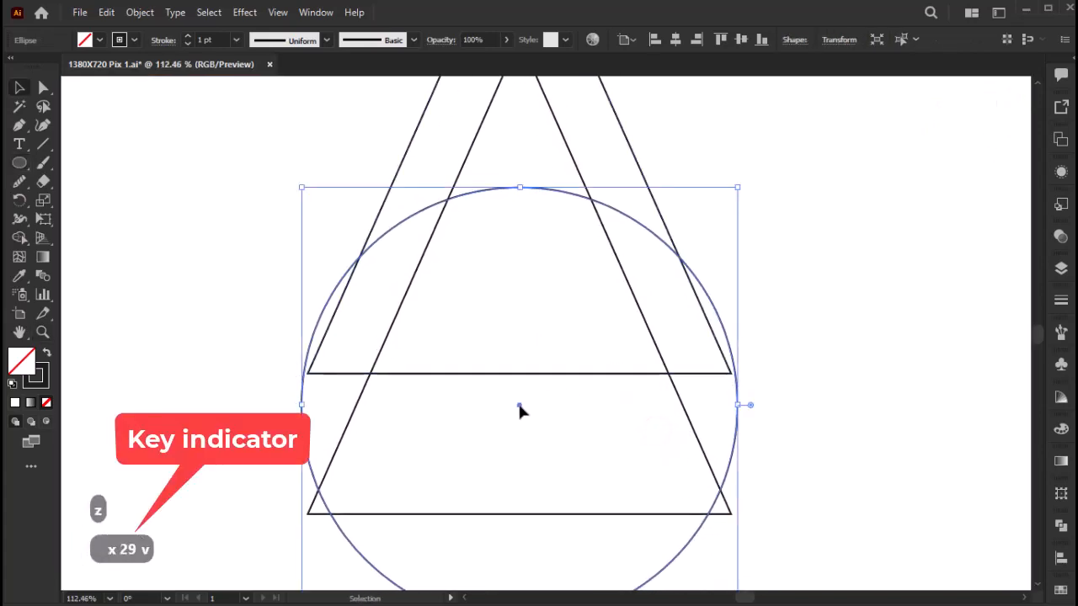
pyautogui.moveTo(520, 407); pyautogui.dragTo(519, 433)
pyautogui.moveTo(738, 214); pyautogui.dragTo(741, 211)
pyautogui.moveTo(520, 432); pyautogui.dragTo(522, 439)
pyautogui.press('F9')
pyautogui.click(549, 222)
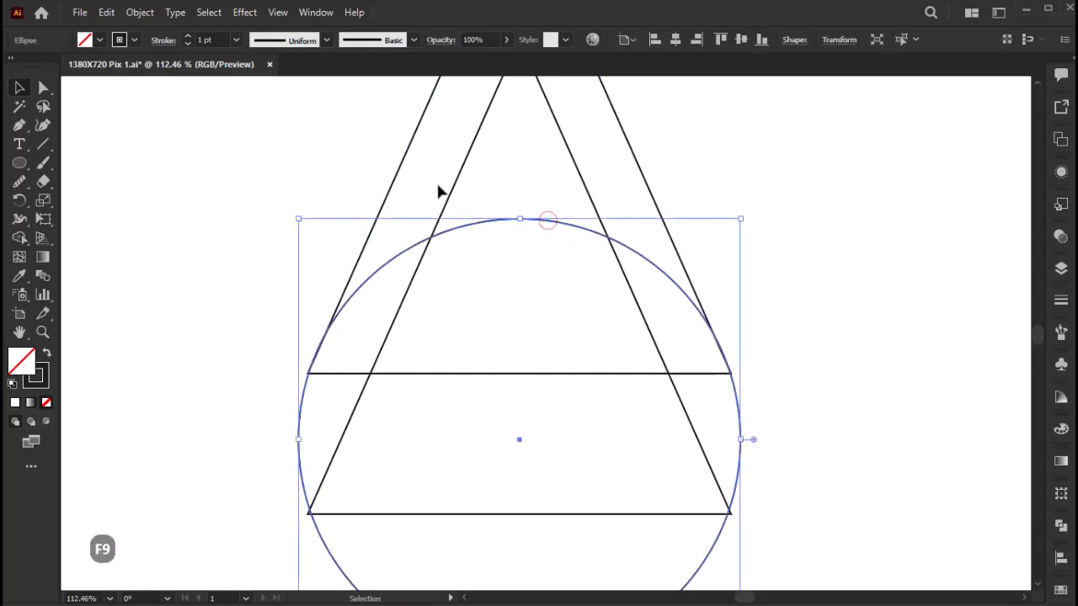
# - Duplicate the circle in place and shrink the copy about its centre to meet the crossings of the two triangles
pyautogui.click(108, 14)
pyautogui.click(153, 89)
pyautogui.click(106, 14)
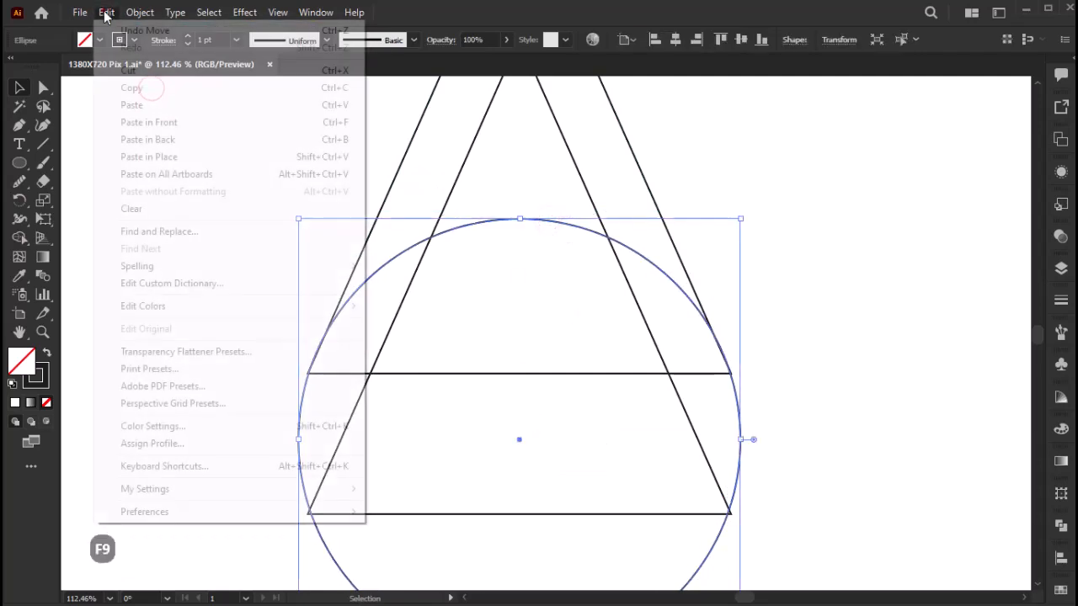
pyautogui.click(204, 157)
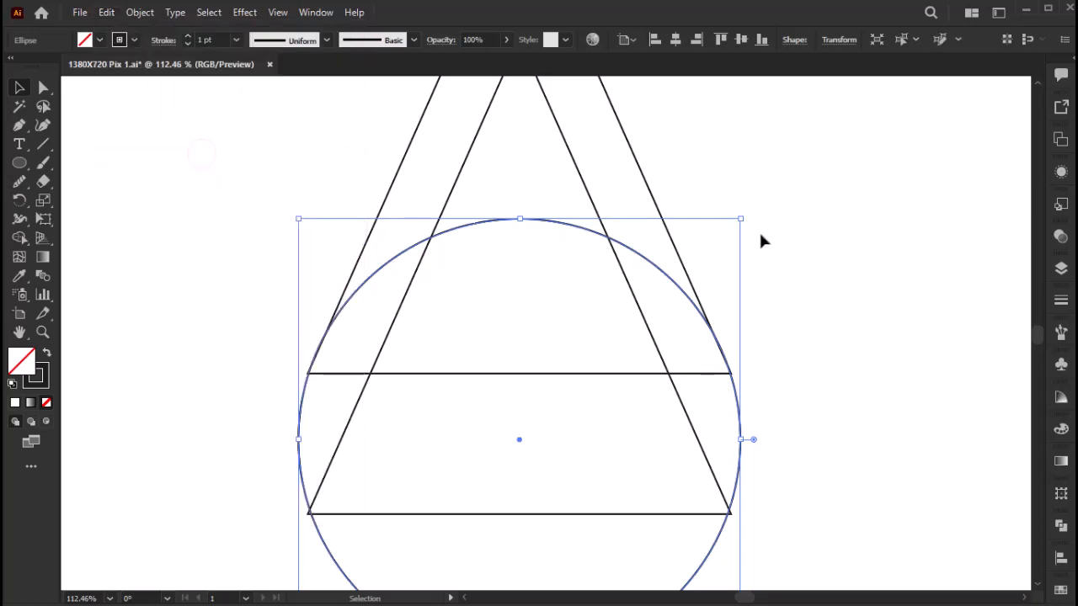
pyautogui.moveTo(744, 220); pyautogui.dragTo(759, 278)
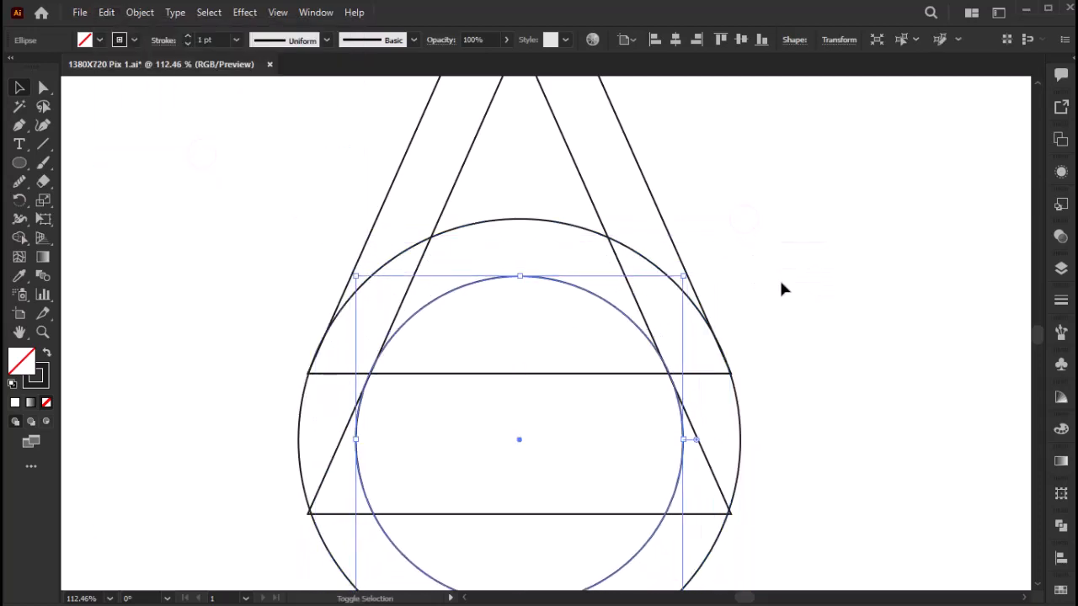
# - Duplicate the large circle in place and scale the copy down to a small circle fitting between both rings at their tops
pyautogui.click(539, 223)
pyautogui.click(118, 14)
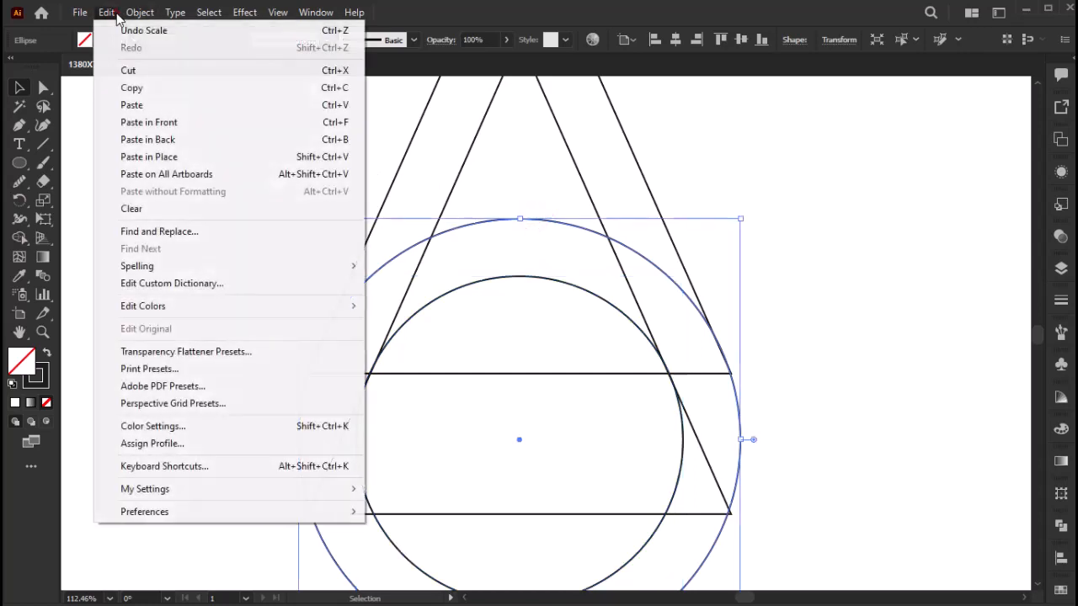
pyautogui.click(135, 87)
pyautogui.click(106, 13)
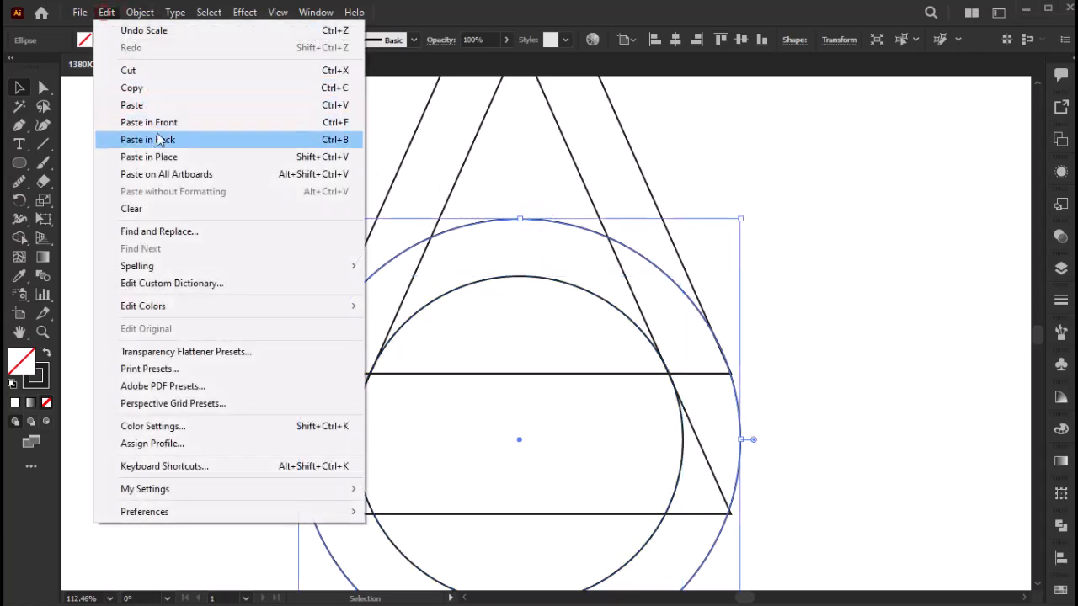
pyautogui.click(179, 156)
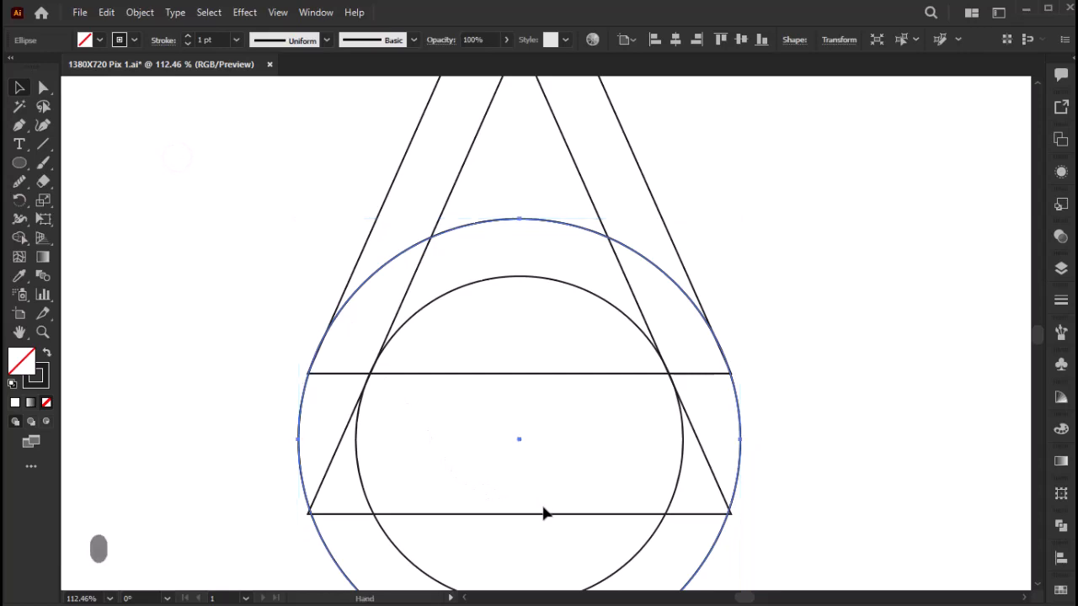
pyautogui.moveTo(544, 514); pyautogui.dragTo(531, 413)
pyautogui.moveTo(510, 567); pyautogui.dragTo(508, 183)
# - Duplicate the small circle in place and enlarge the copy slightly about its centre to form a ring around it
pyautogui.click(105, 12)
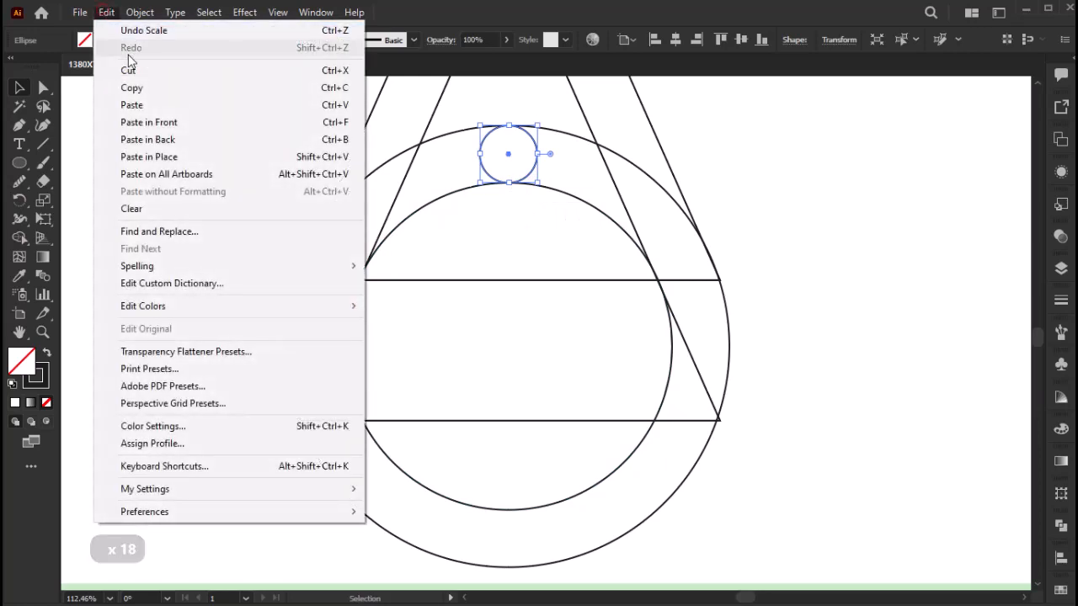
pyautogui.click(135, 87)
pyautogui.click(106, 12)
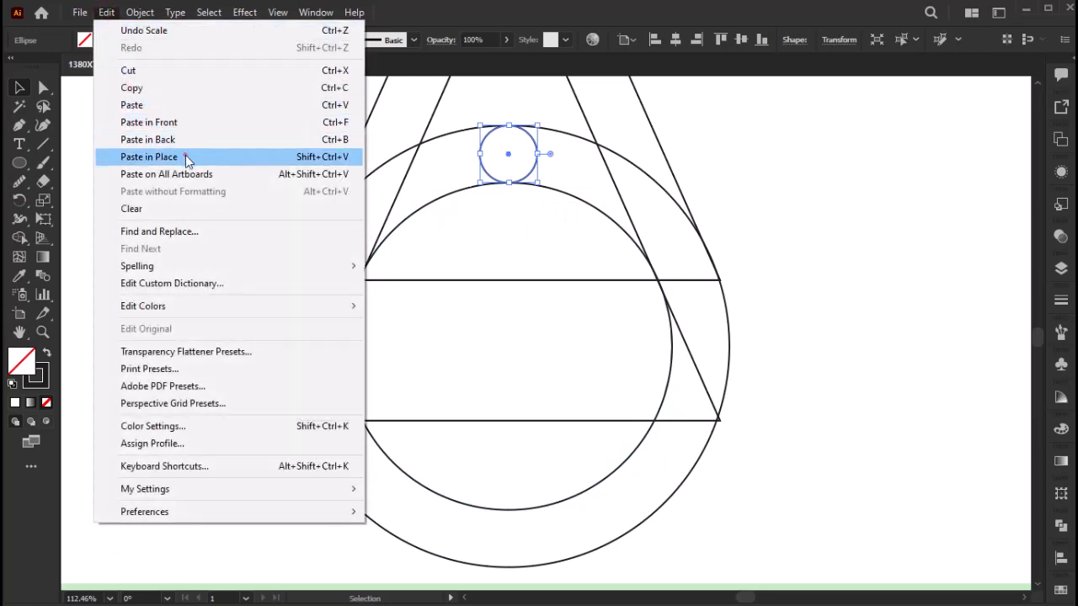
pyautogui.click(185, 156)
pyautogui.moveTo(536, 183); pyautogui.dragTo(548, 205)
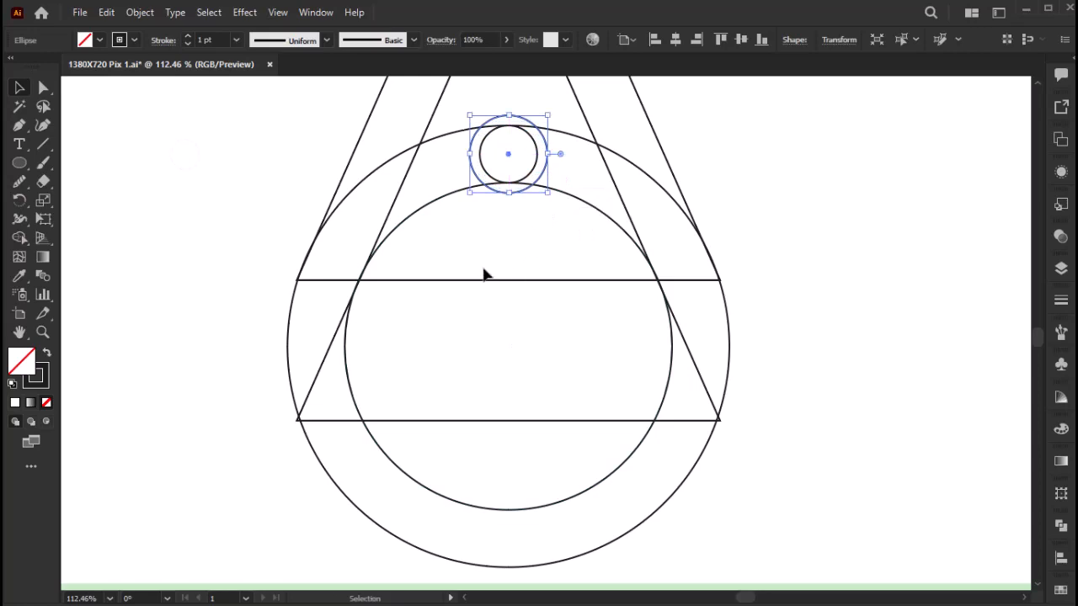
# - Select all the triangles and circles, activate the Shape Builder tool and set the fill to black
pyautogui.hotkey('ctrl', '0')
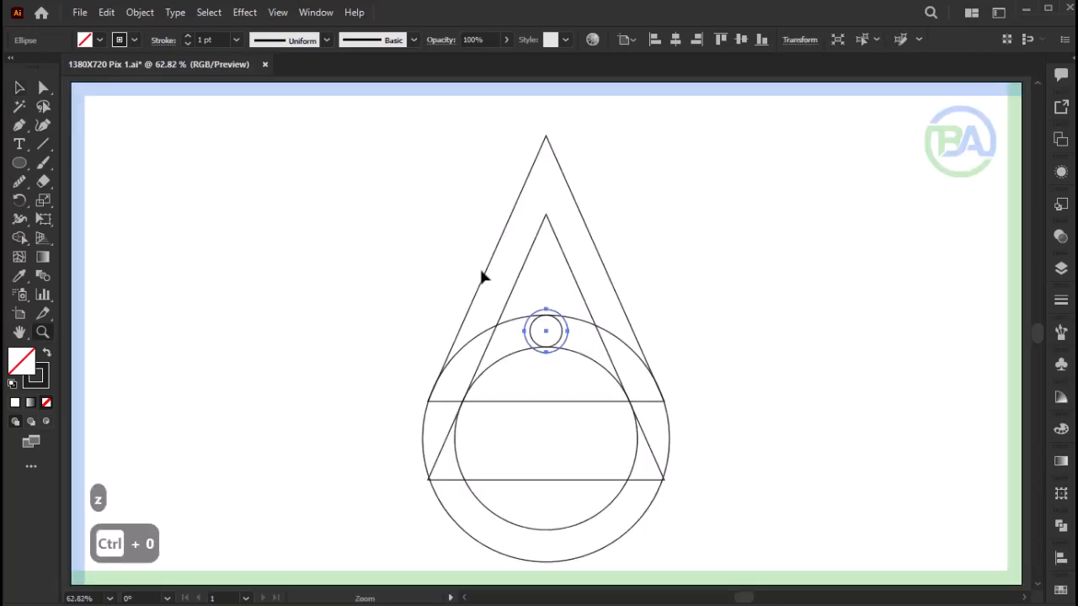
pyautogui.press('F9')
pyautogui.moveTo(648, 268); pyautogui.dragTo(391, 524)
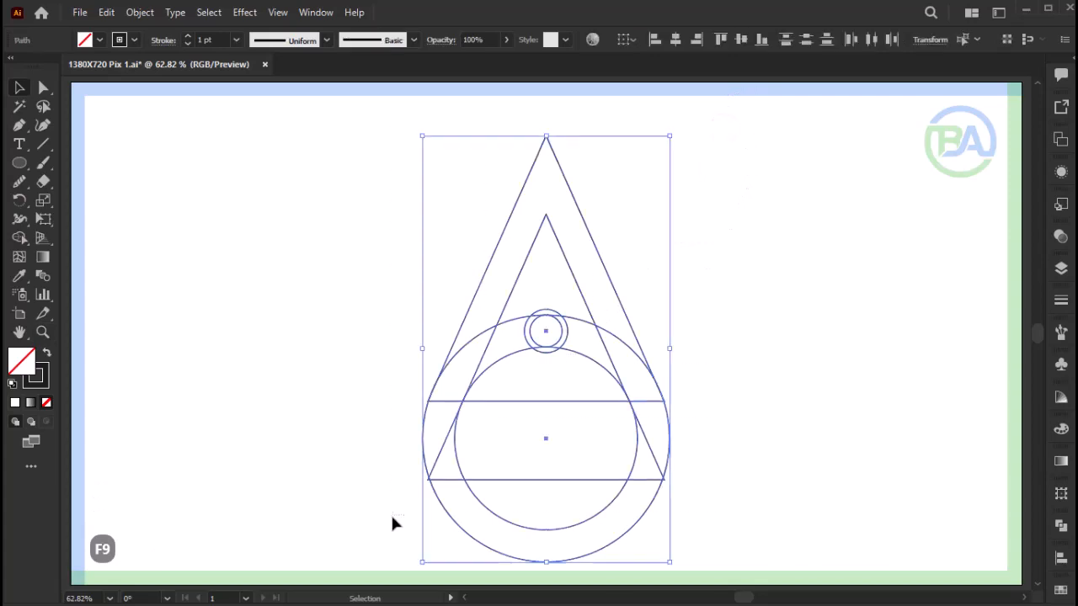
pyautogui.click(21, 240)
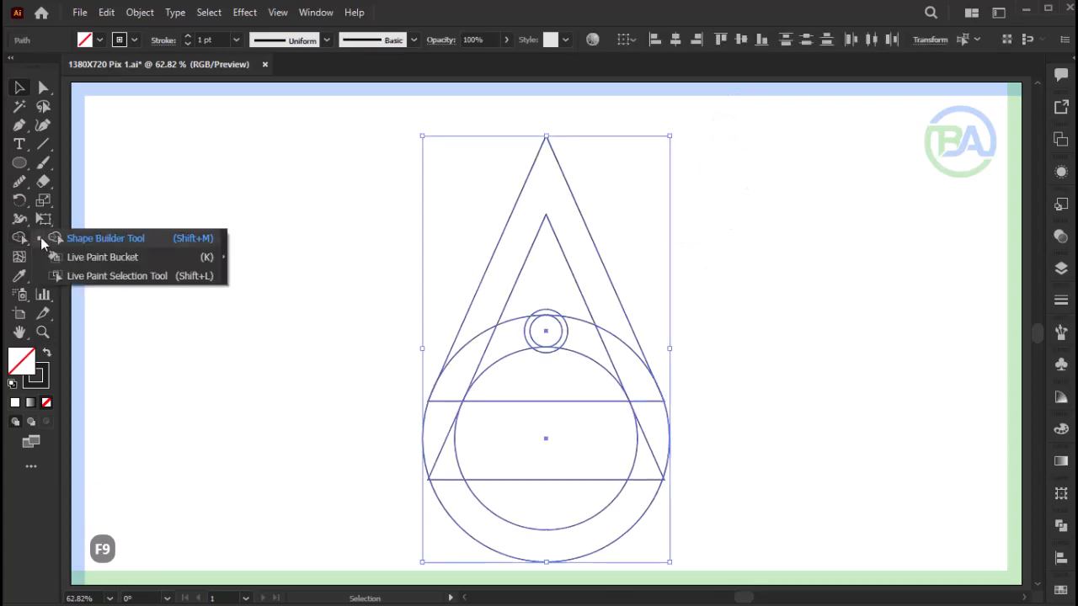
pyautogui.click(132, 242)
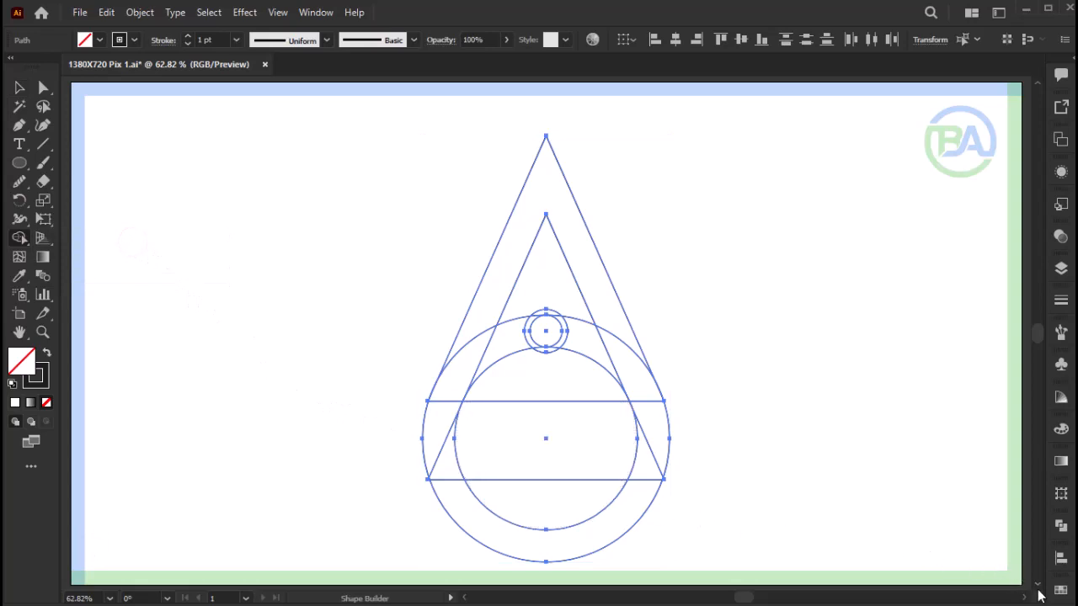
pyautogui.click(1065, 590)
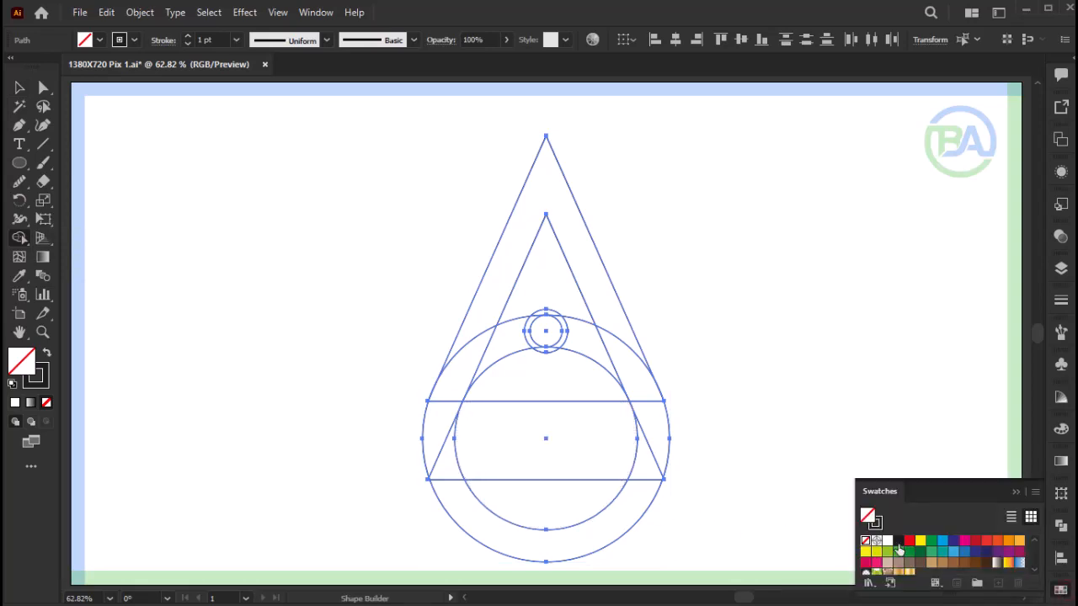
pyautogui.click(897, 542)
pyautogui.click(1016, 494)
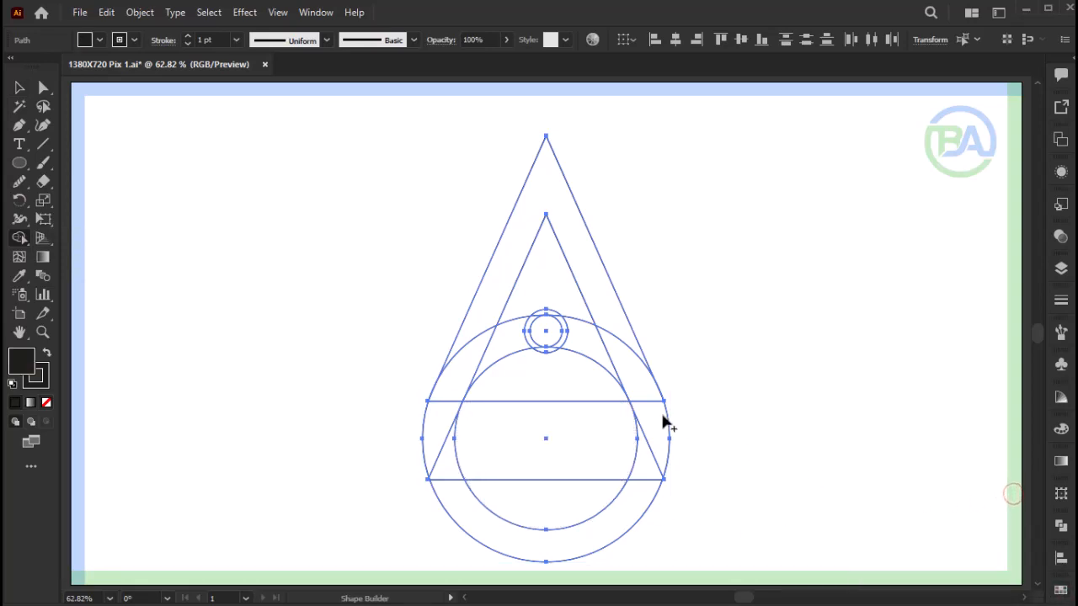
# - Fill the upper A-shaped band, both arc halves beside the small ring, and the inner dot using Shape Builder
pyautogui.click(481, 327)
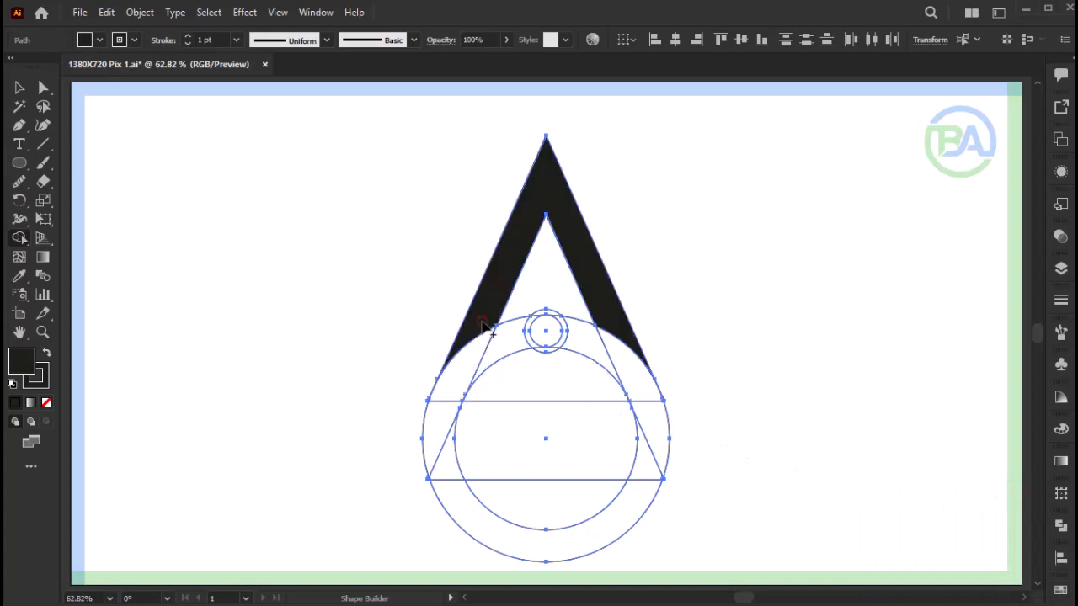
pyautogui.moveTo(469, 371); pyautogui.dragTo(509, 347)
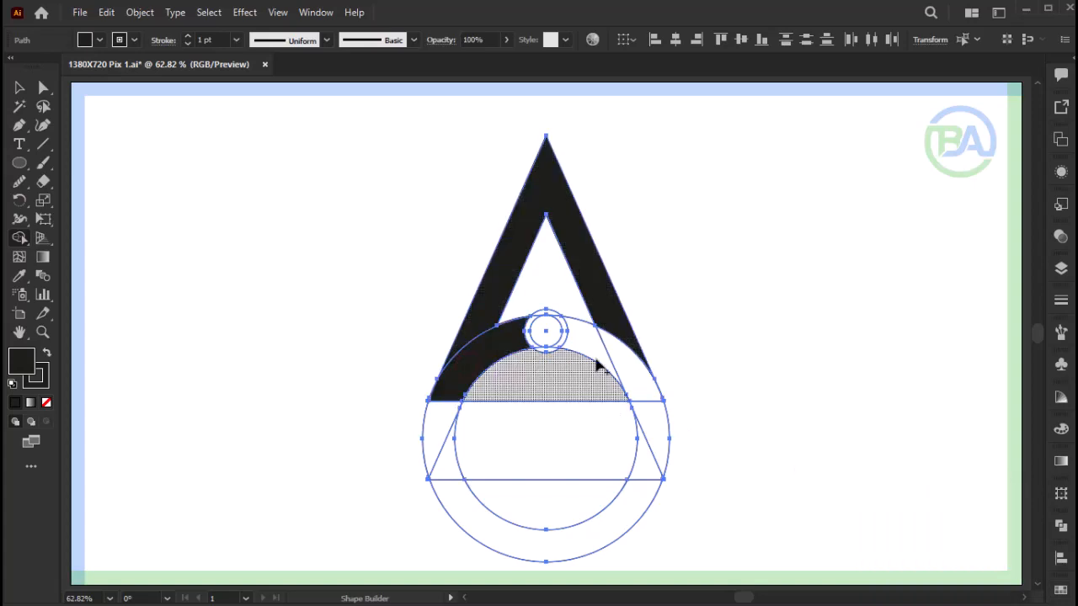
pyautogui.moveTo(630, 368); pyautogui.dragTo(581, 350)
pyautogui.click(546, 331)
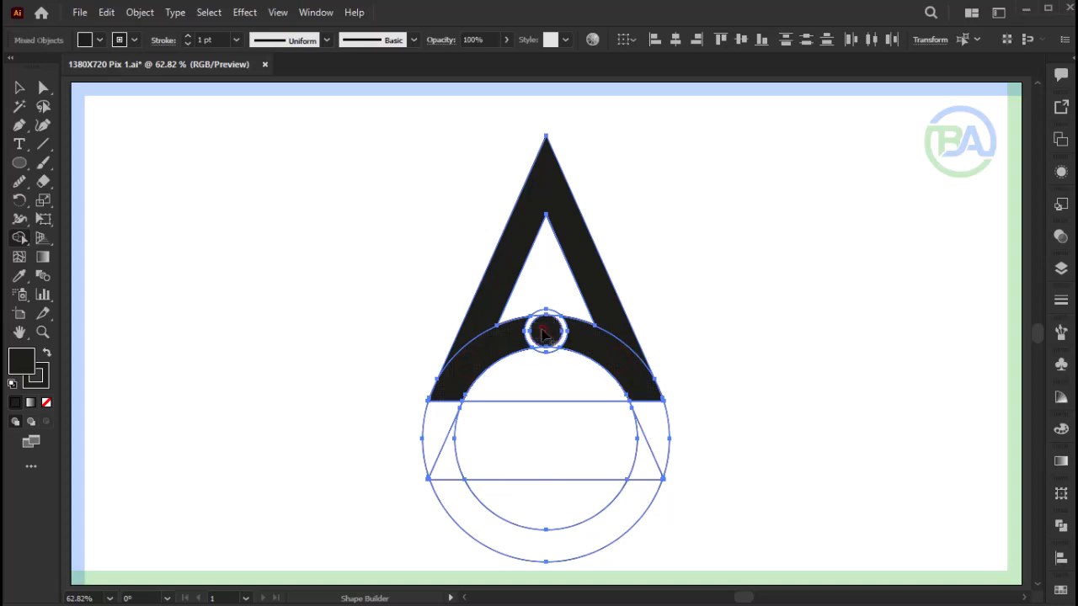
# - Ungroup the artwork, then select and cut the black A band, both arc halves and the dot
pyautogui.click(20, 89)
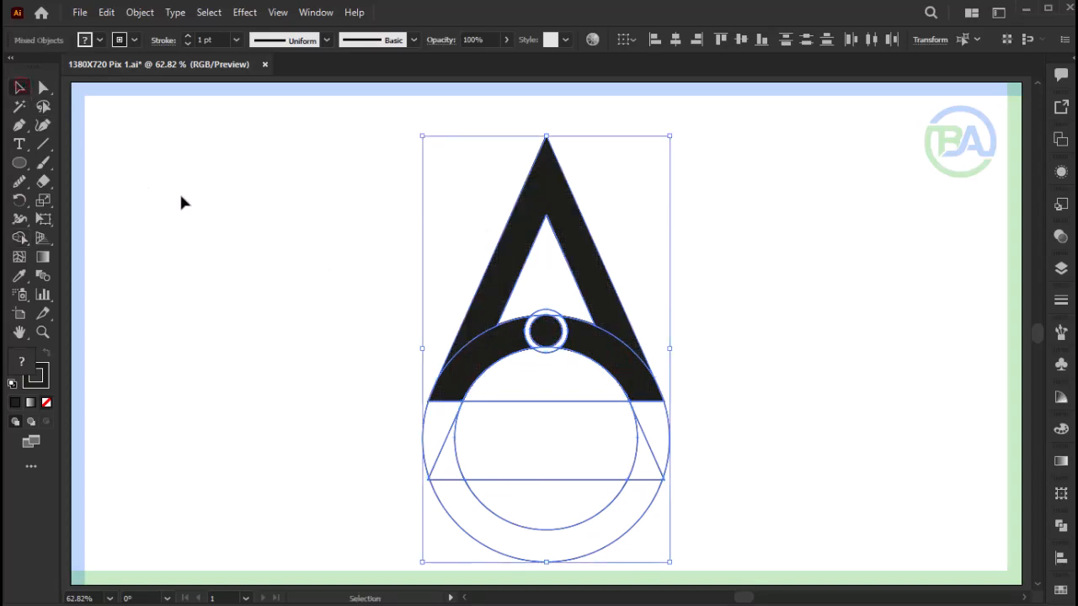
pyautogui.hotkey('ctrl', 'shift', 'g')
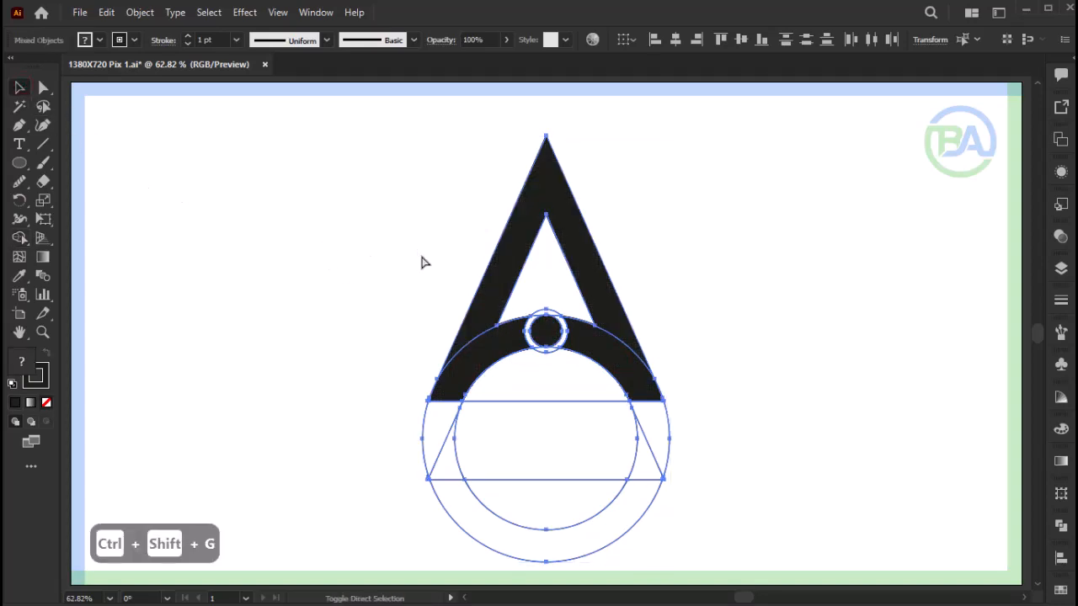
pyautogui.click(381, 263)
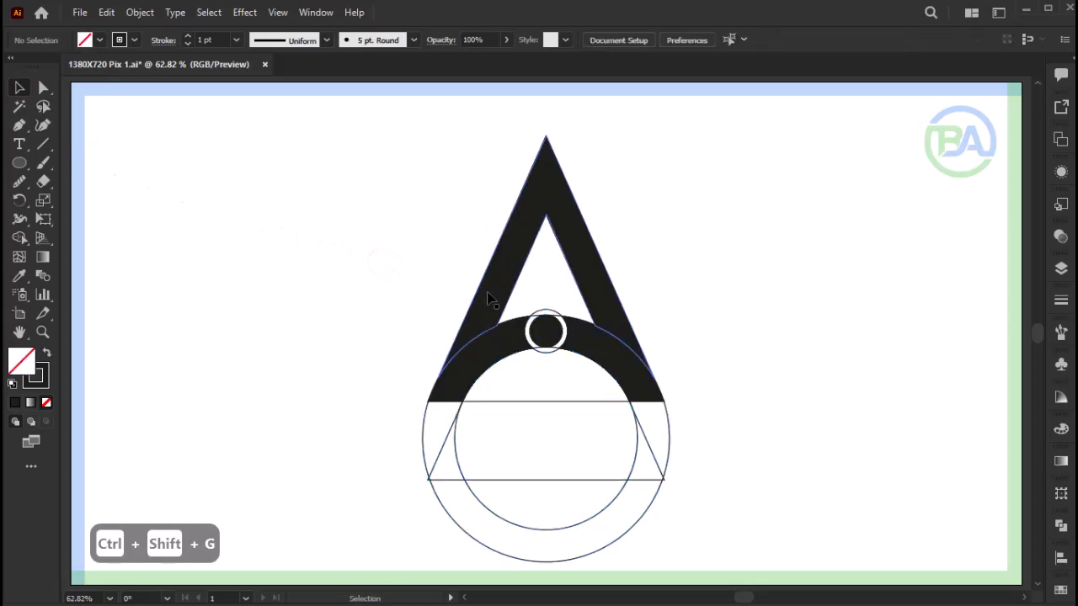
pyautogui.click(489, 293)
pyautogui.keyDown('shift'); pyautogui.click(505, 350); pyautogui.keyUp('shift')
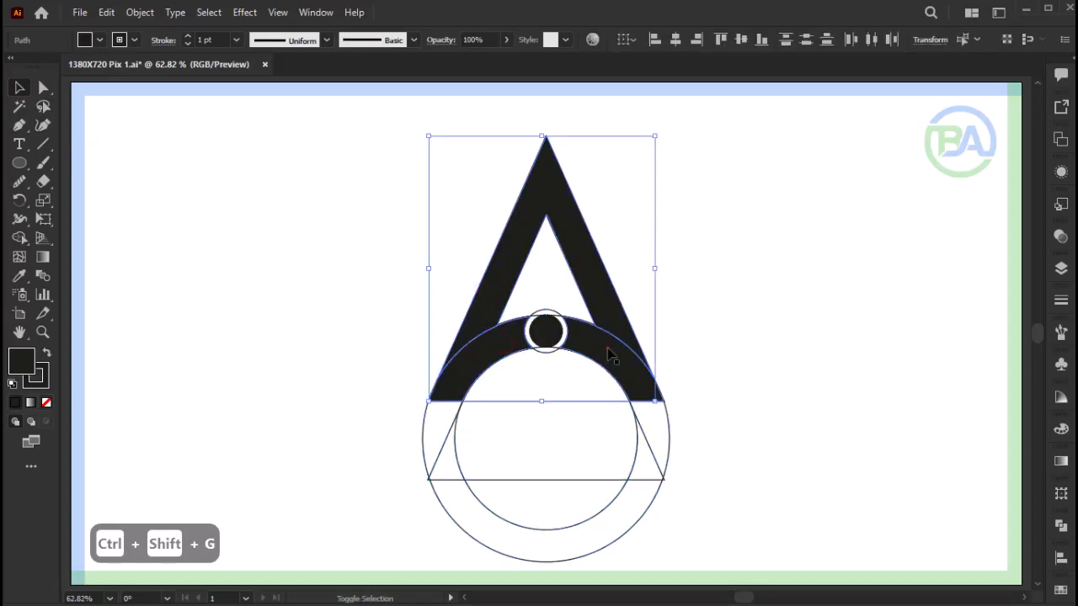
pyautogui.keyDown('shift'); pyautogui.click(607, 348); pyautogui.keyUp('shift')
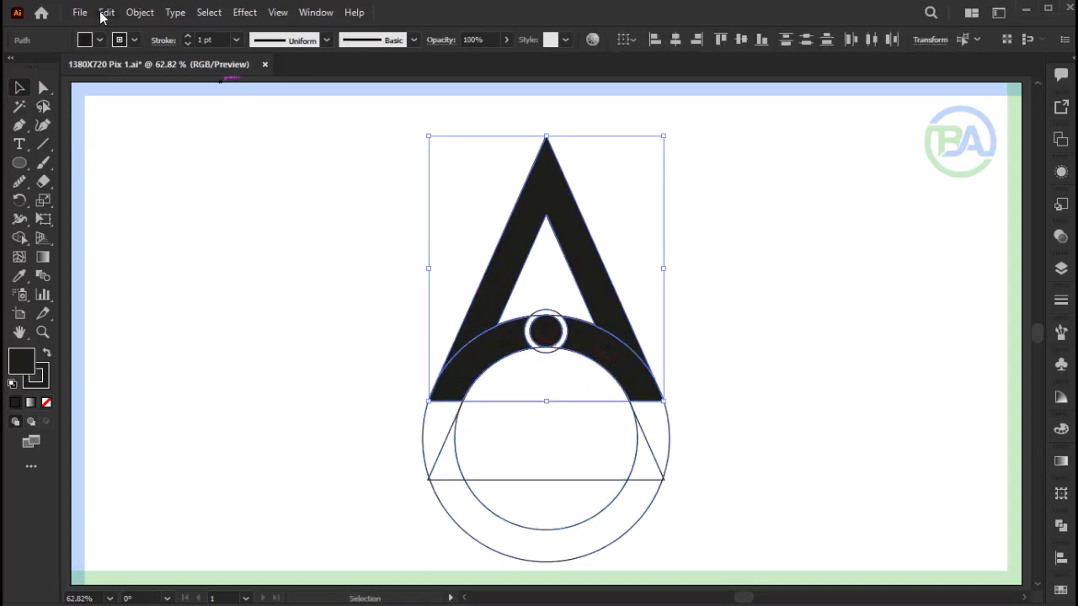
pyautogui.click(101, 11)
pyautogui.click(136, 72)
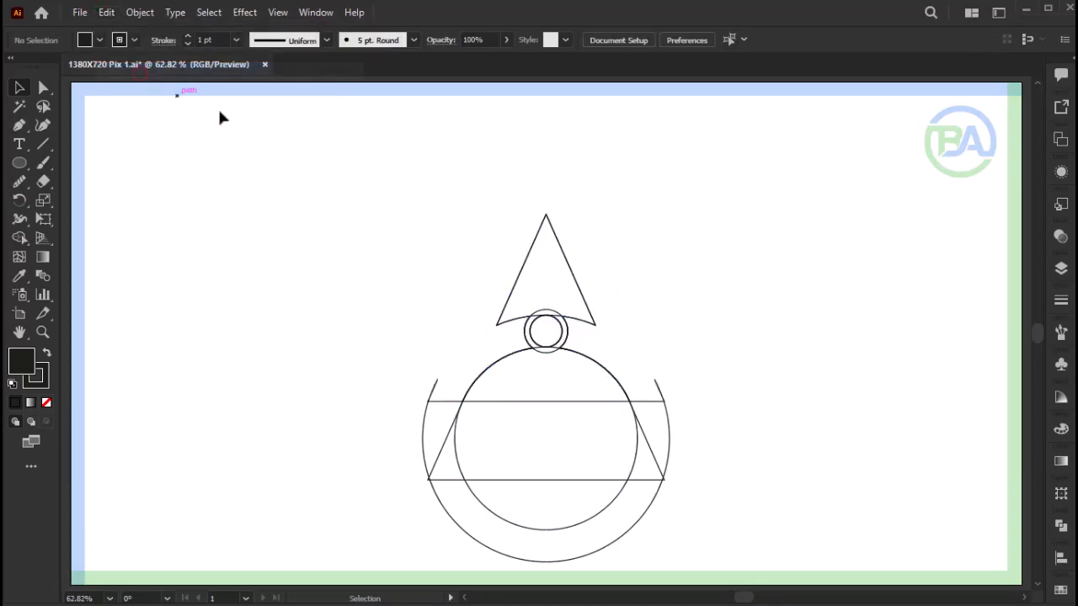
# - Delete all the leftover construction outlines and paste the cut A logo shapes back in place
pyautogui.moveTo(729, 226); pyautogui.dragTo(376, 528)
pyautogui.press('Delete')
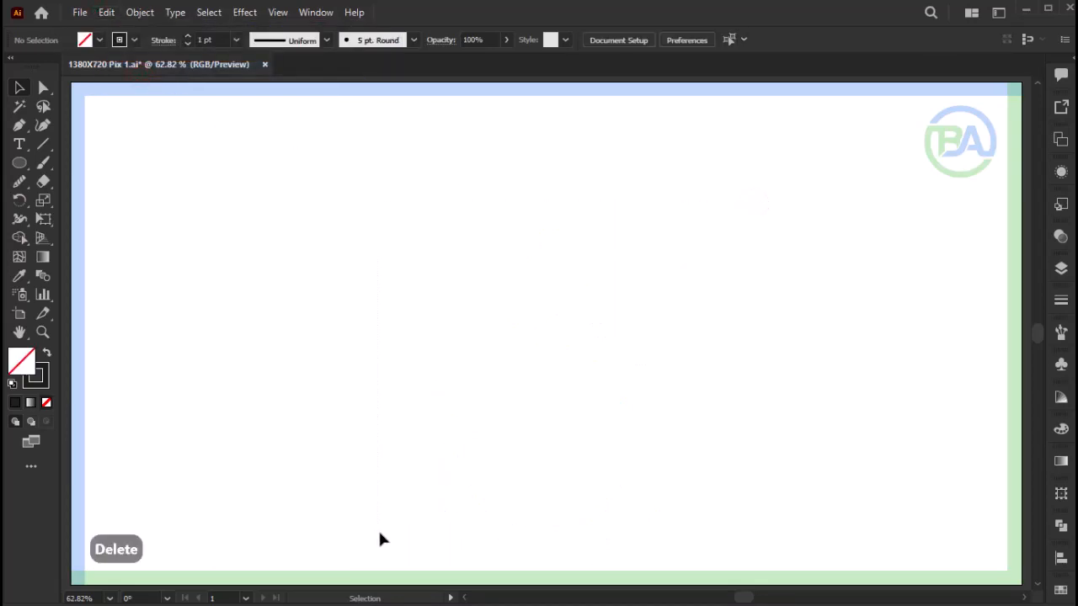
pyautogui.click(106, 12)
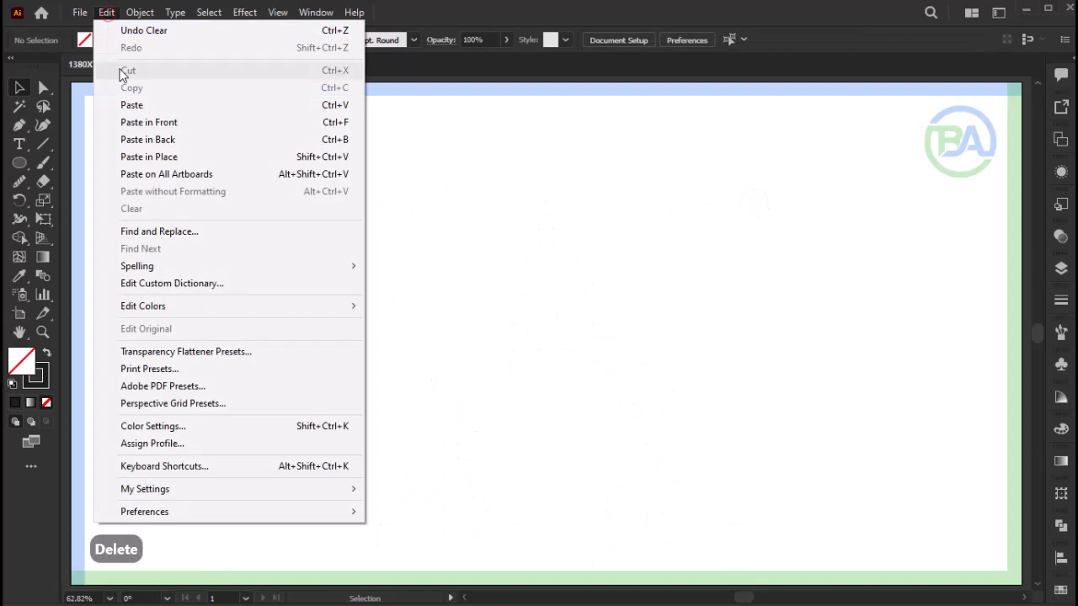
pyautogui.click(185, 160)
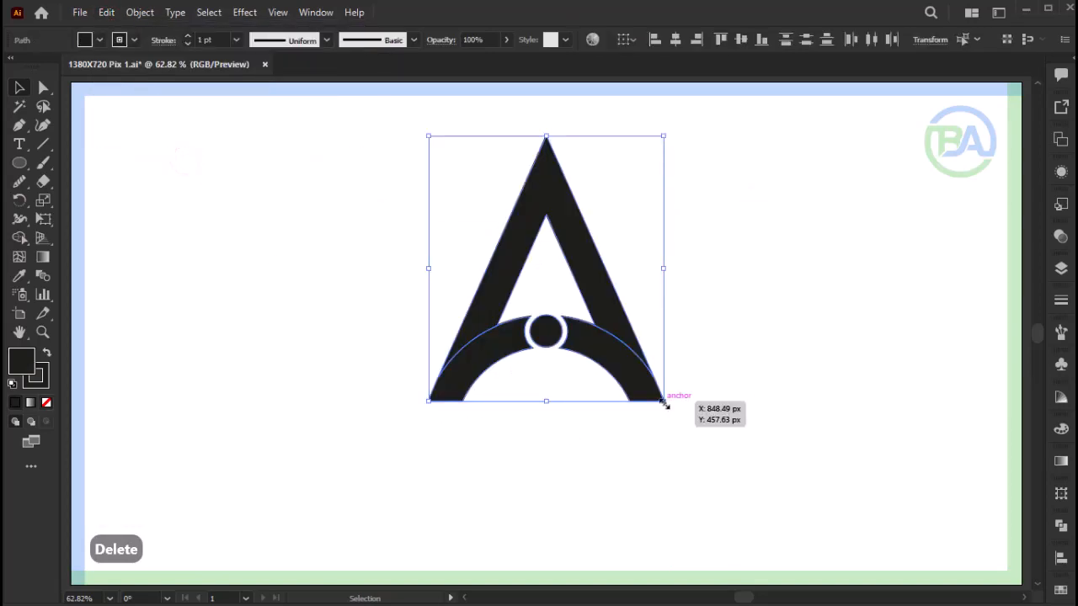
# - Enlarge the pasted logo proportionally to nearly fill the artboard's height and reposition it near the middle
pyautogui.moveTo(663, 401); pyautogui.dragTo(774, 551)
pyautogui.moveTo(698, 461); pyautogui.dragTo(613, 437)
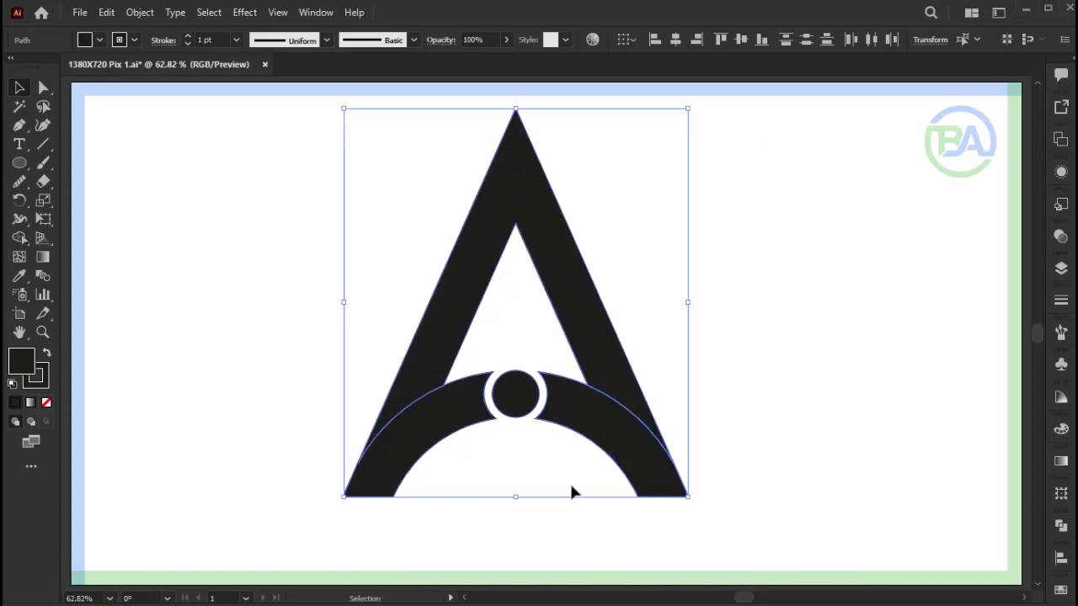
pyautogui.click(571, 491)
# - Select all the logo shapes and open the Brights gradient swatch library
pyautogui.press('F9')
pyautogui.moveTo(717, 135); pyautogui.dragTo(313, 510)
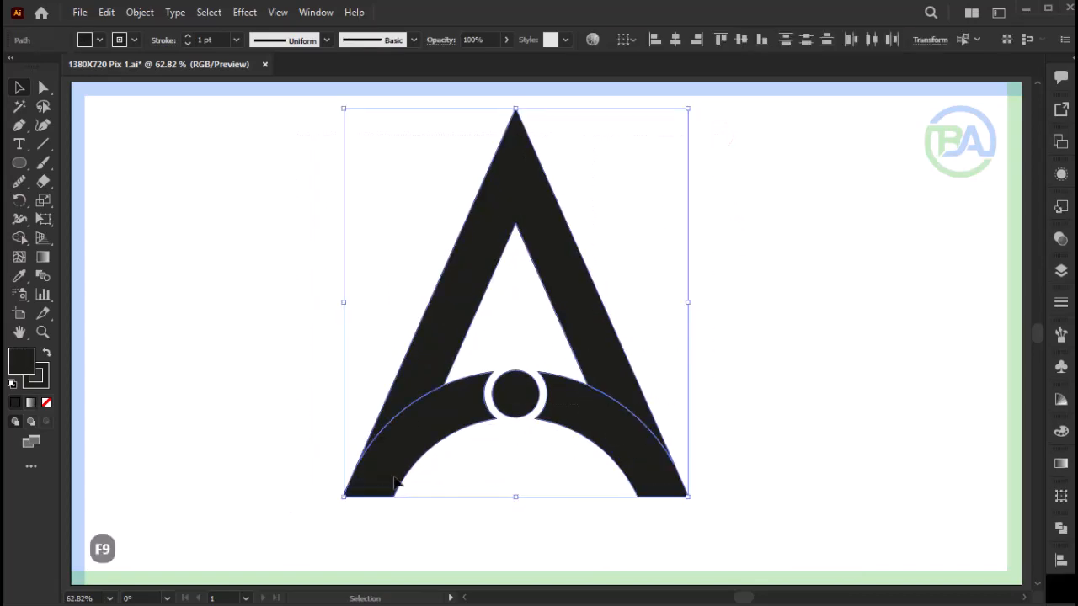
pyautogui.moveTo(951, 2); pyautogui.dragTo(903, 240)
pyautogui.click(786, 349)
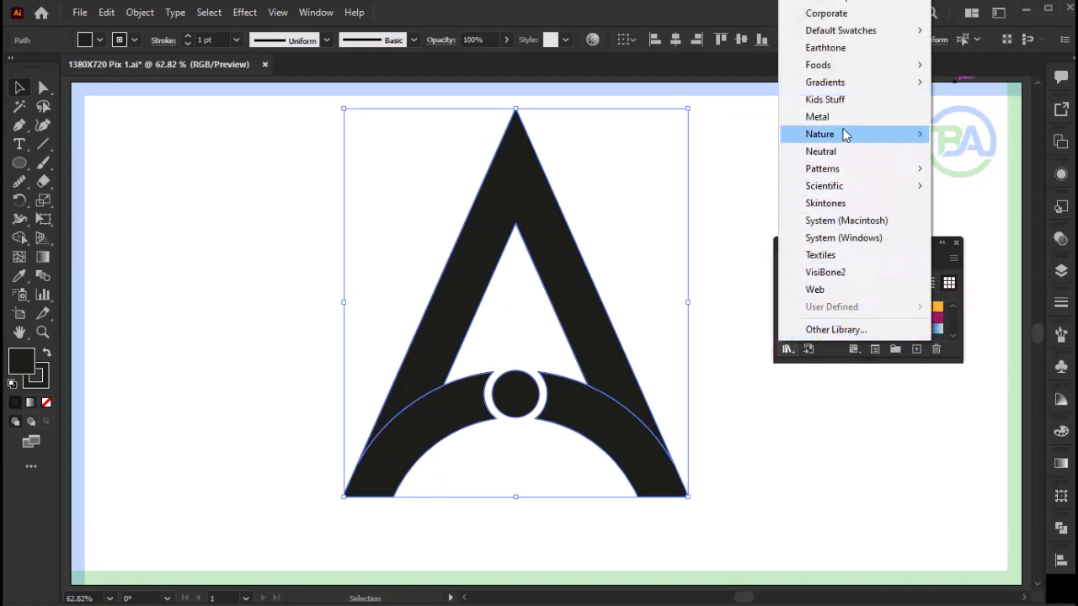
pyautogui.moveTo(854, 84)
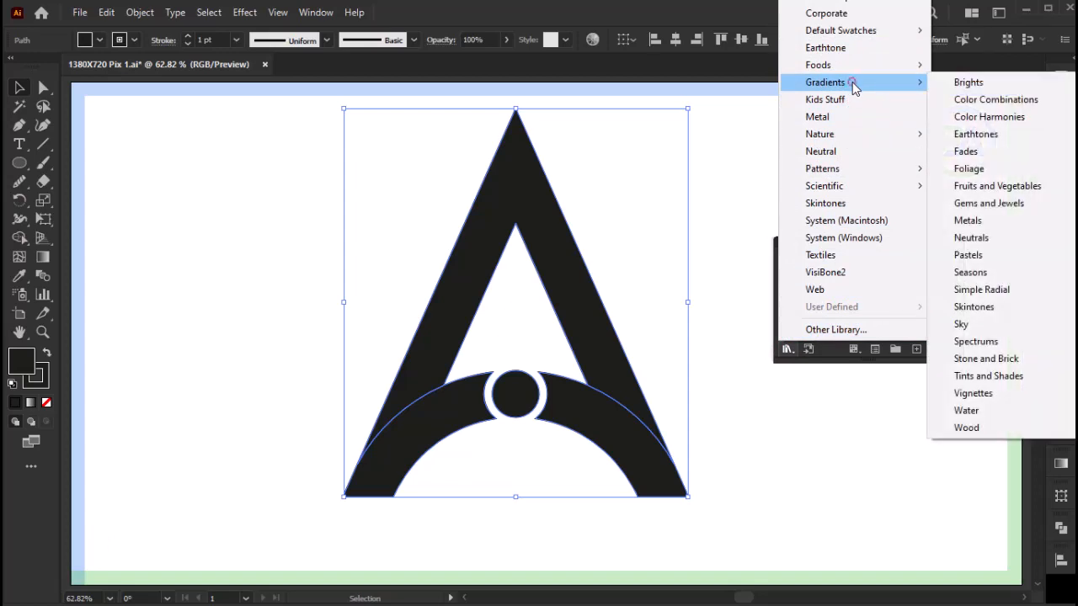
pyautogui.click(953, 82)
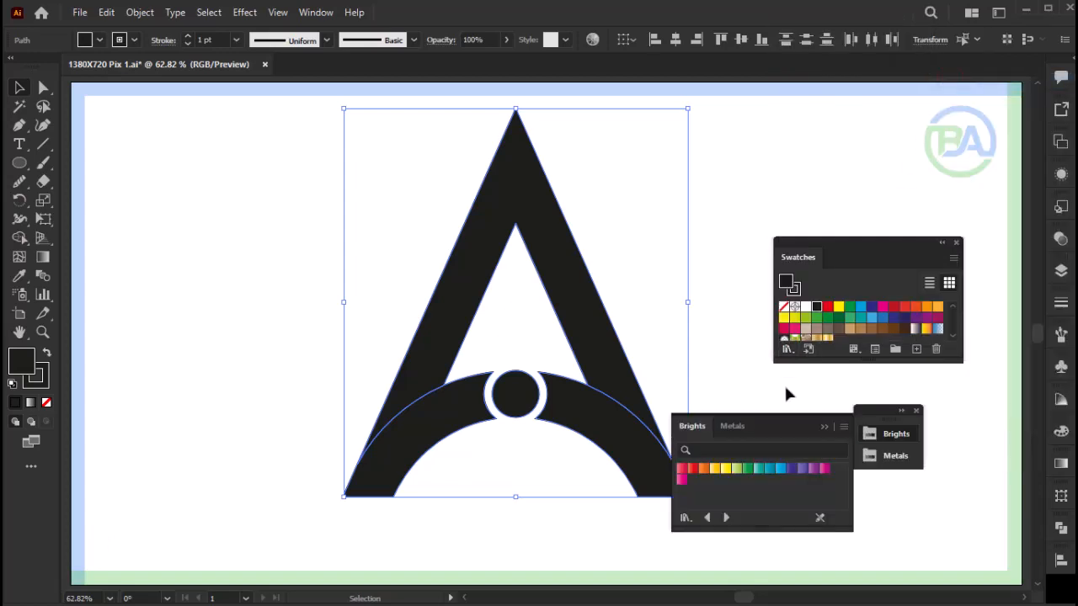
# - Fill all the logo shapes with the first gold gradient from the Metals swatch library
pyautogui.moveTo(778, 426); pyautogui.dragTo(857, 389)
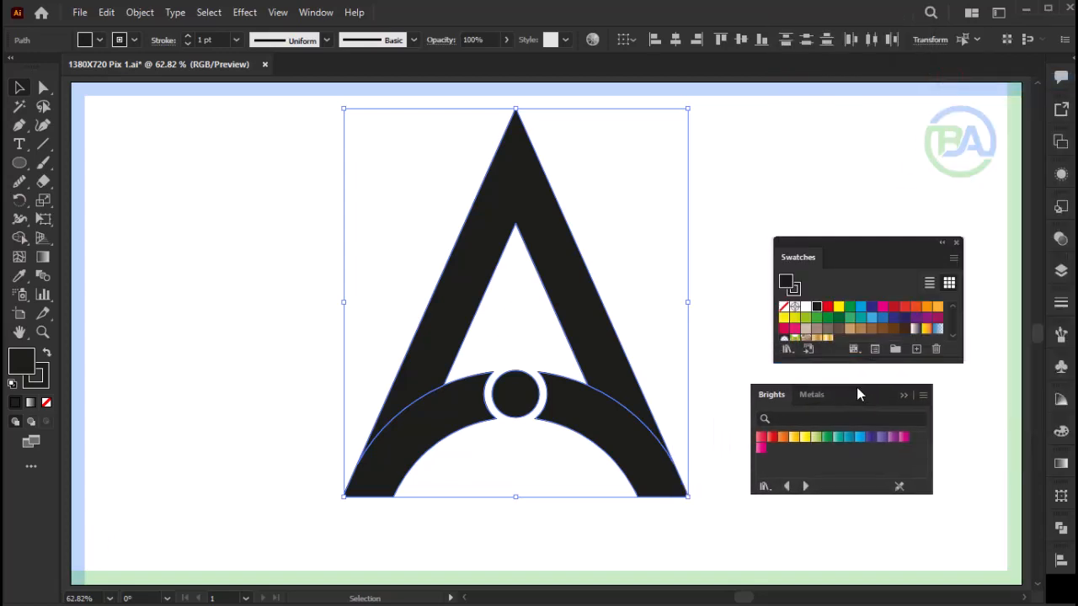
pyautogui.click(813, 395)
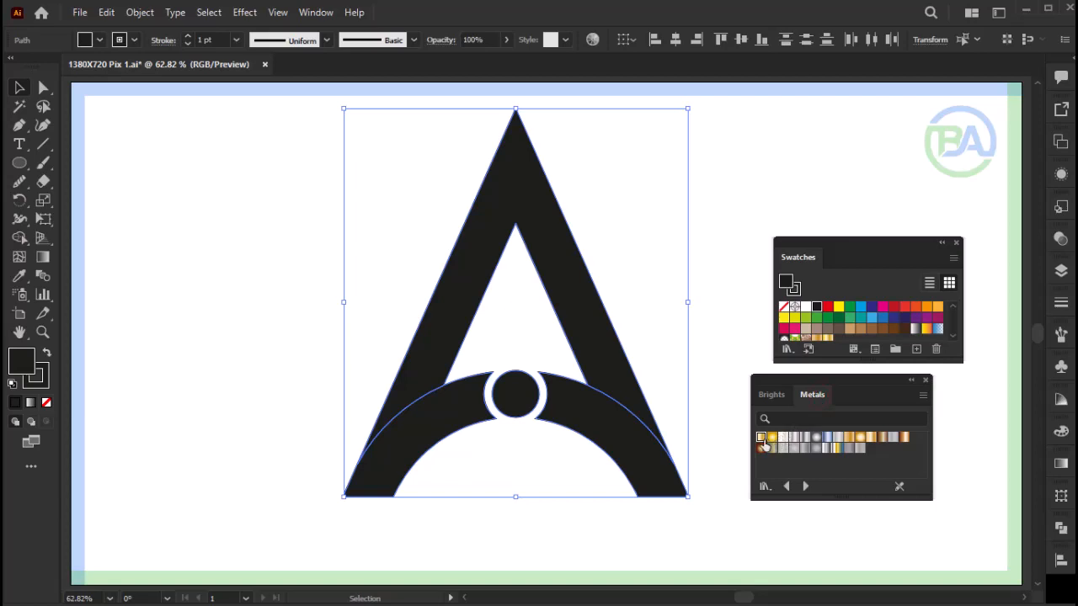
pyautogui.click(761, 438)
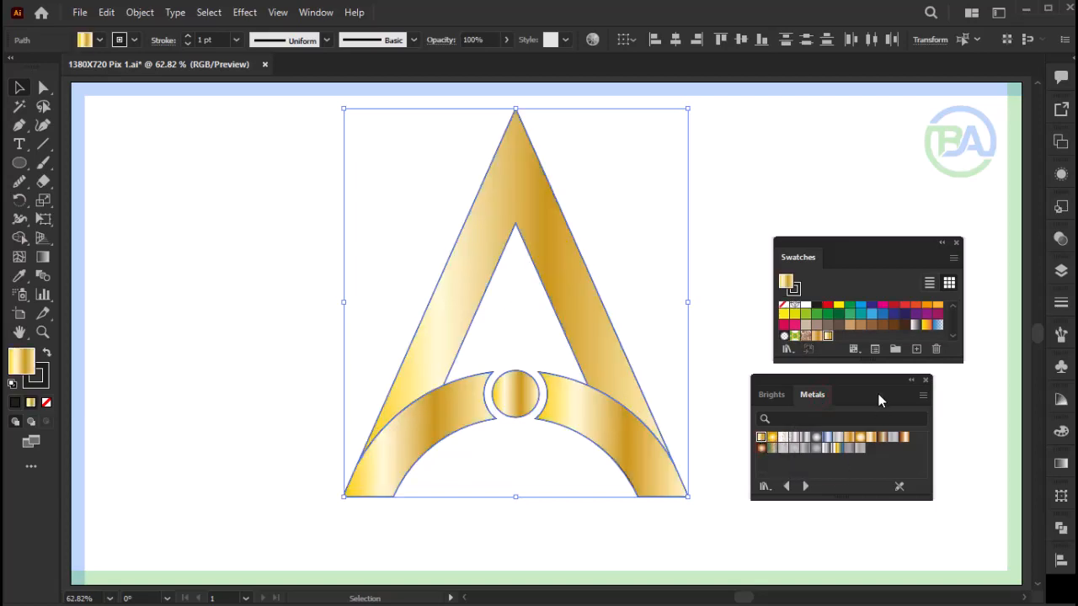
# - Run the gold gradient vertically across the whole logo, from the A's apex to its base, with the Gradient tool
pyautogui.moveTo(876, 398); pyautogui.dragTo(907, 386)
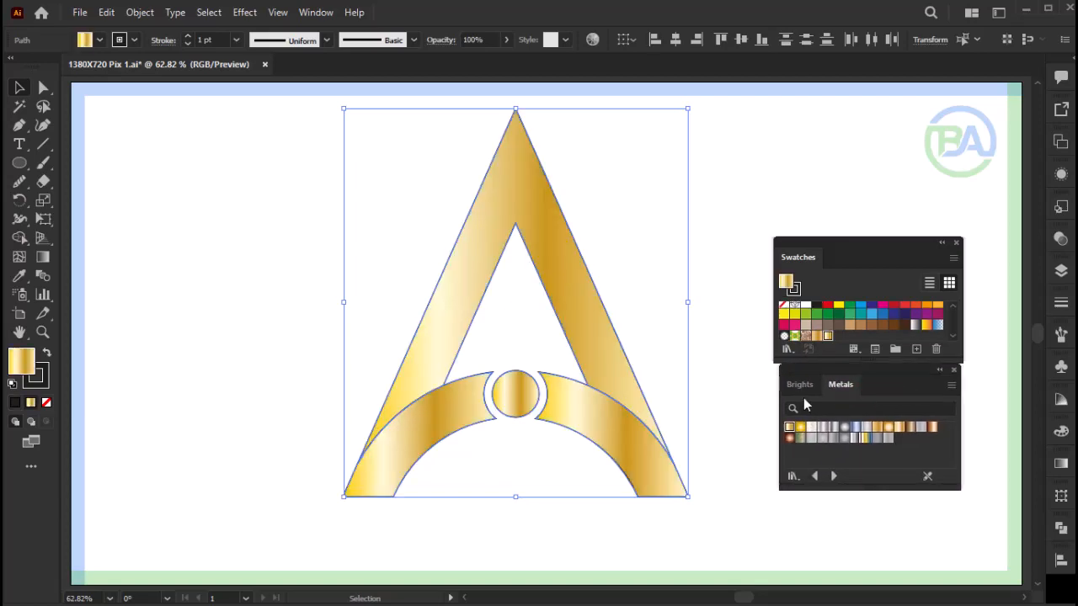
pyautogui.click(44, 258)
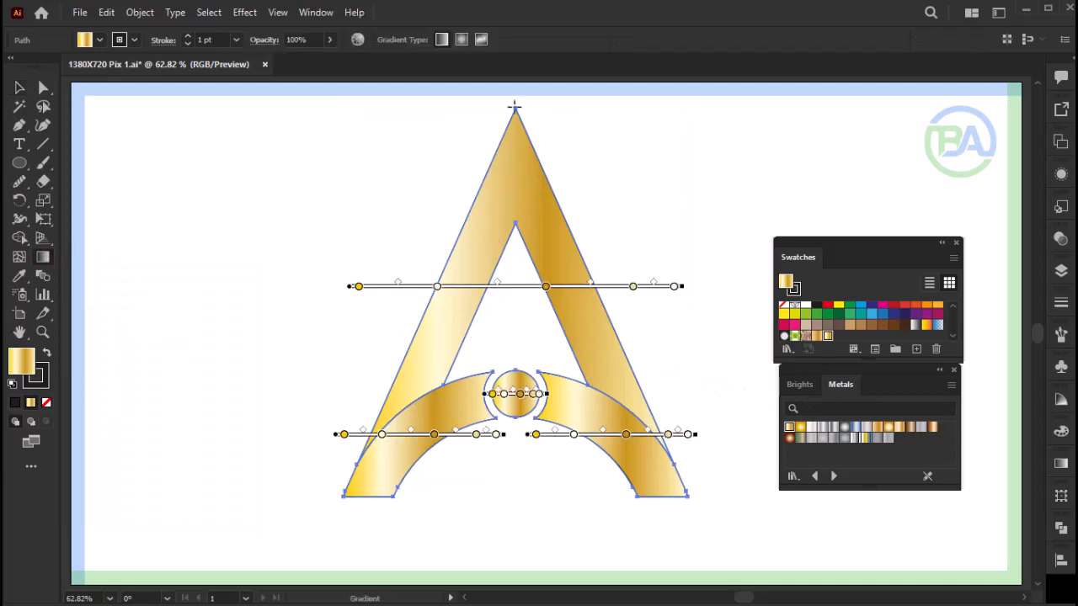
pyautogui.moveTo(517, 106); pyautogui.dragTo(516, 498)
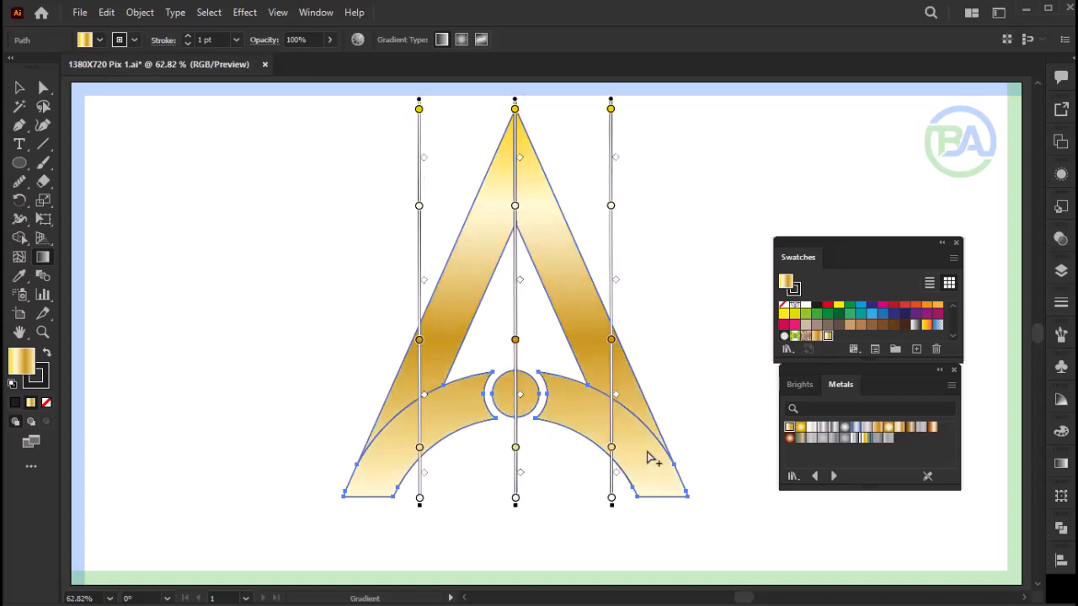
# - Make the second-to-last gradient stop of the upper A band black and place it at about 92.75%
pyautogui.click(1061, 464)
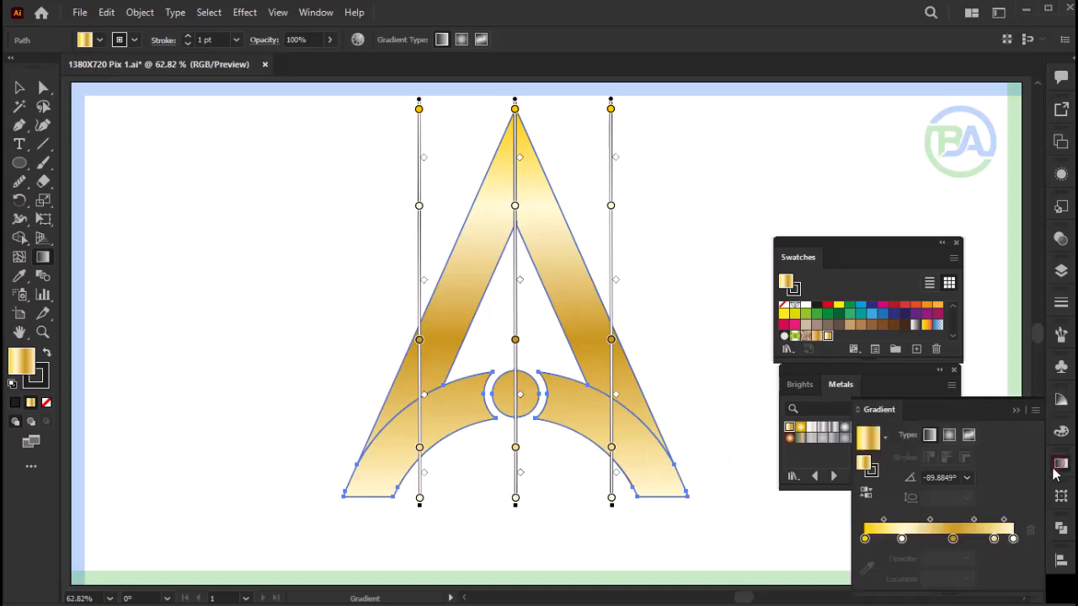
pyautogui.press('v')
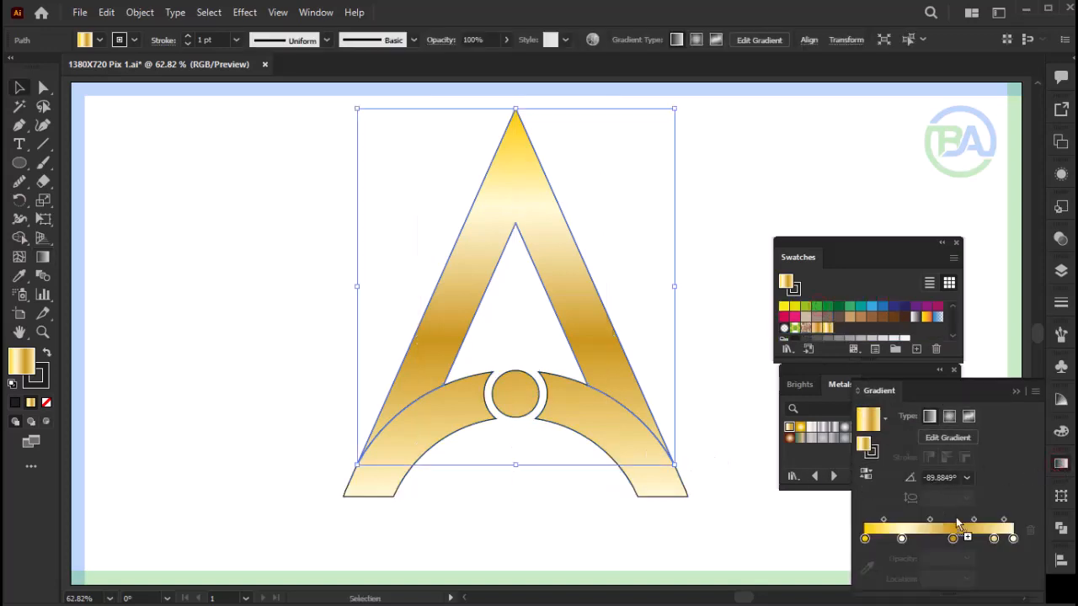
pyautogui.click(993, 539)
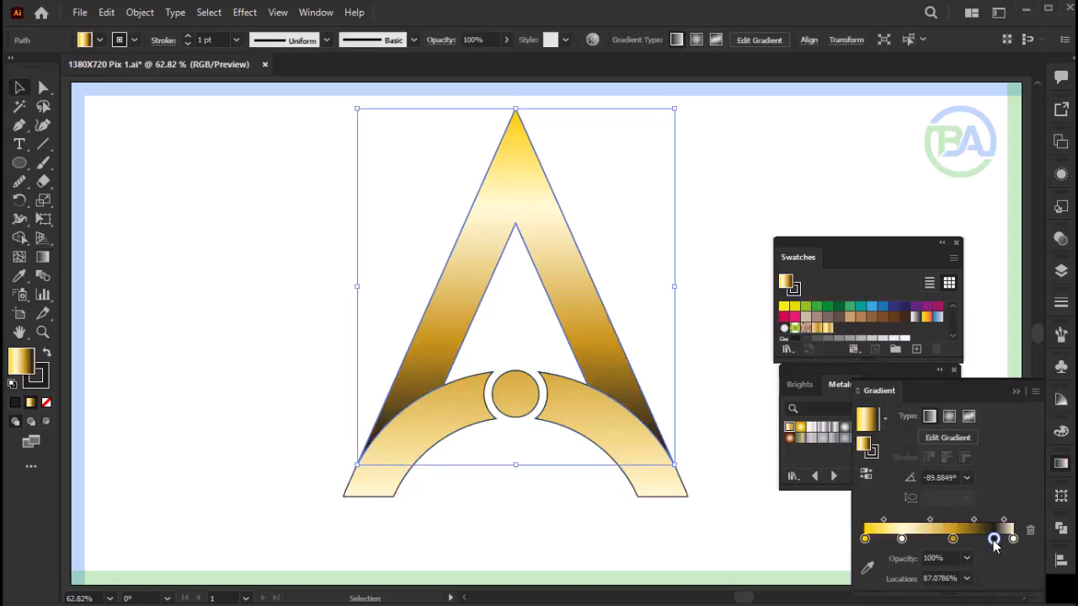
pyautogui.moveTo(993, 537); pyautogui.dragTo(1003, 547)
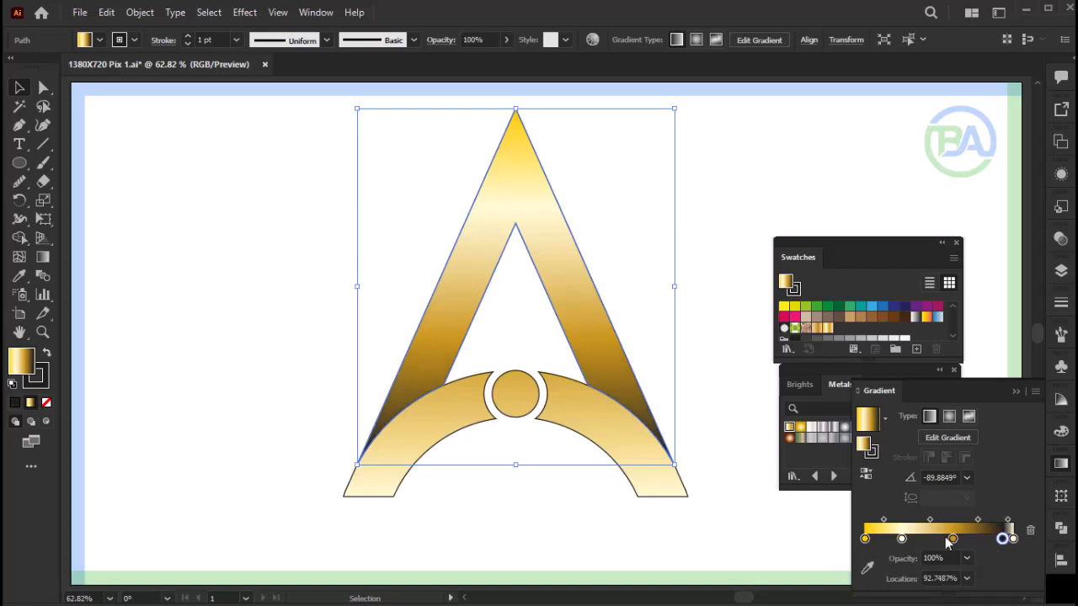
pyautogui.click(773, 515)
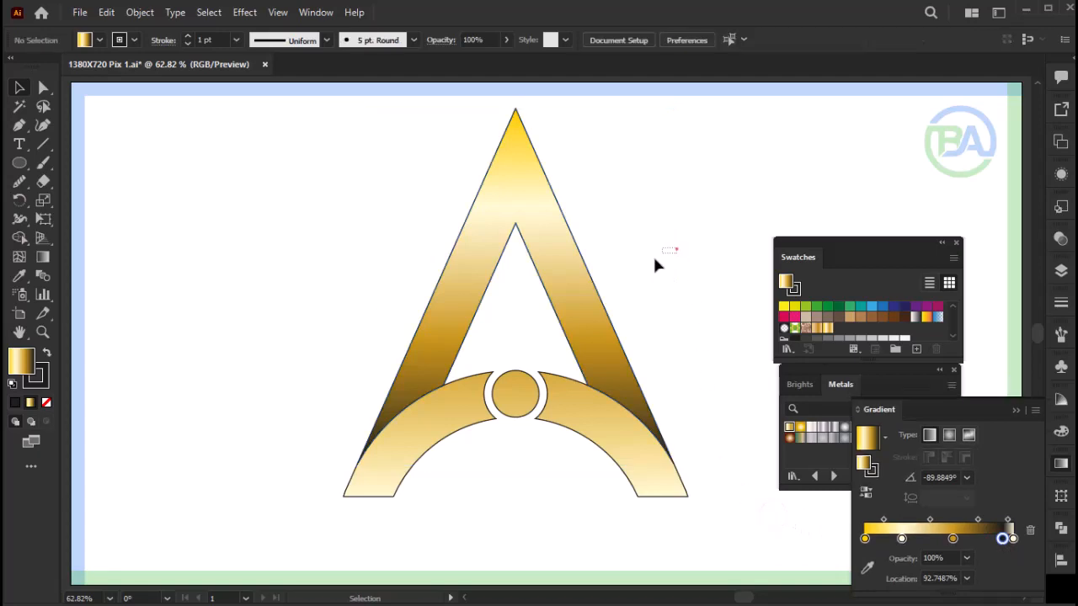
# - Select the whole logo and remove its stroke
pyautogui.moveTo(655, 261); pyautogui.dragTo(73, 393)
pyautogui.click(47, 402)
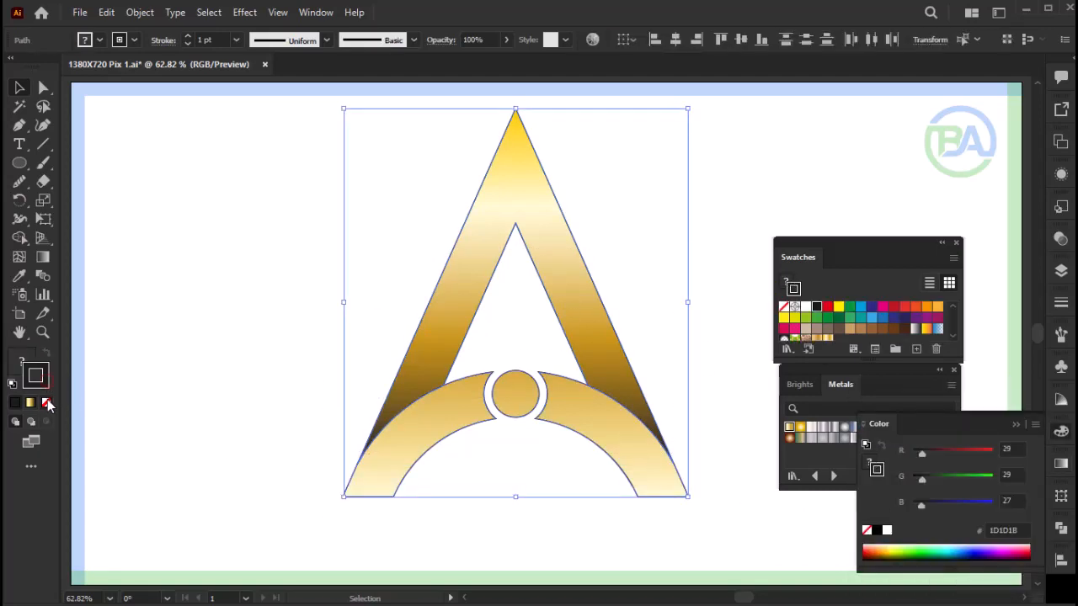
pyautogui.click(645, 538)
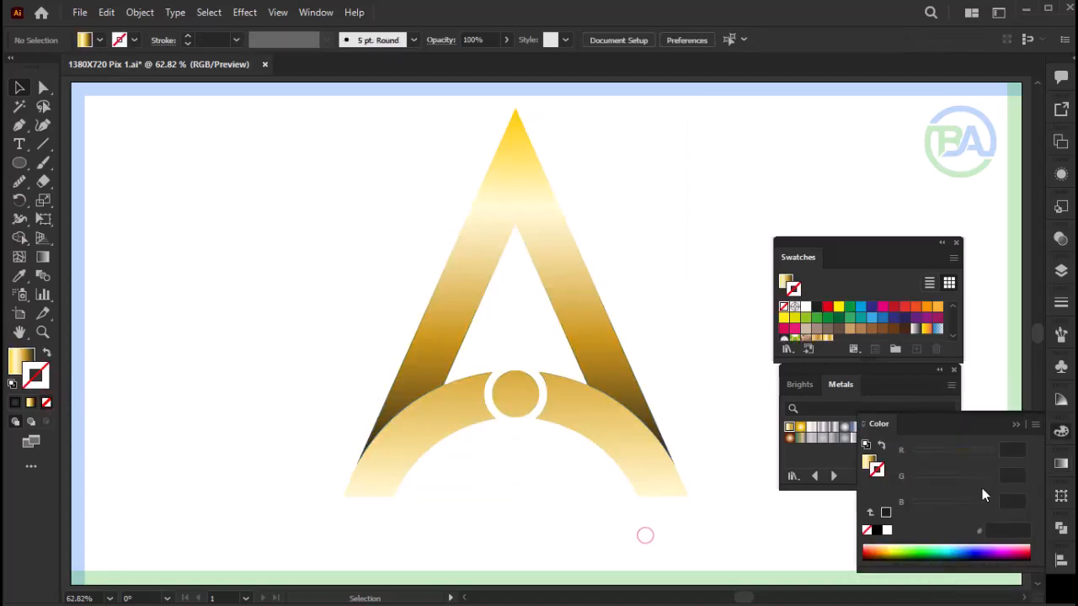
# - Close the floating Color, Swatches and Metals panels
pyautogui.click(1014, 424)
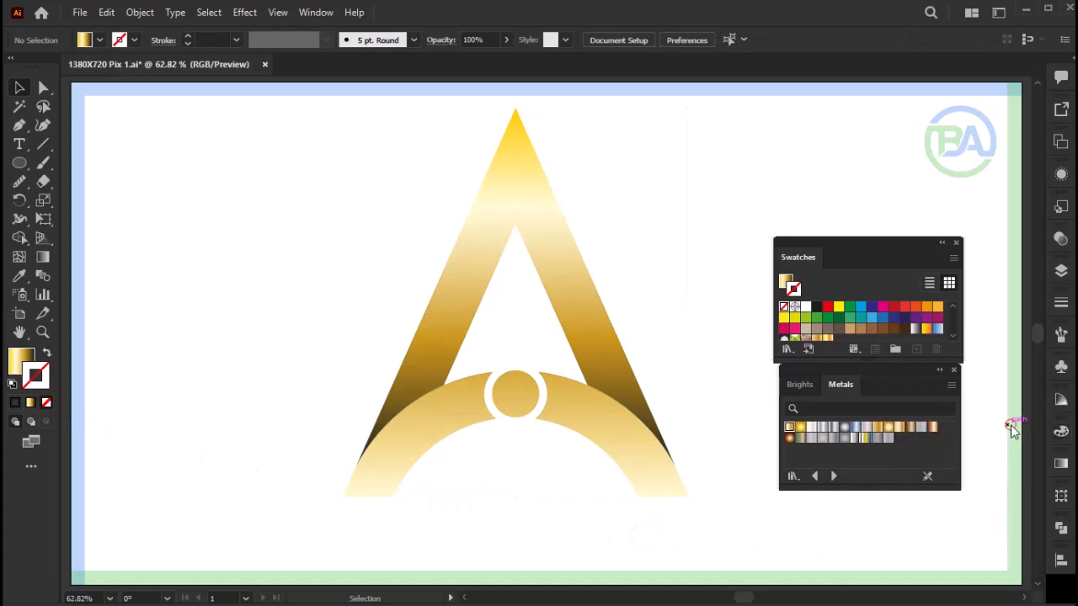
pyautogui.click(879, 243)
pyautogui.click(863, 368)
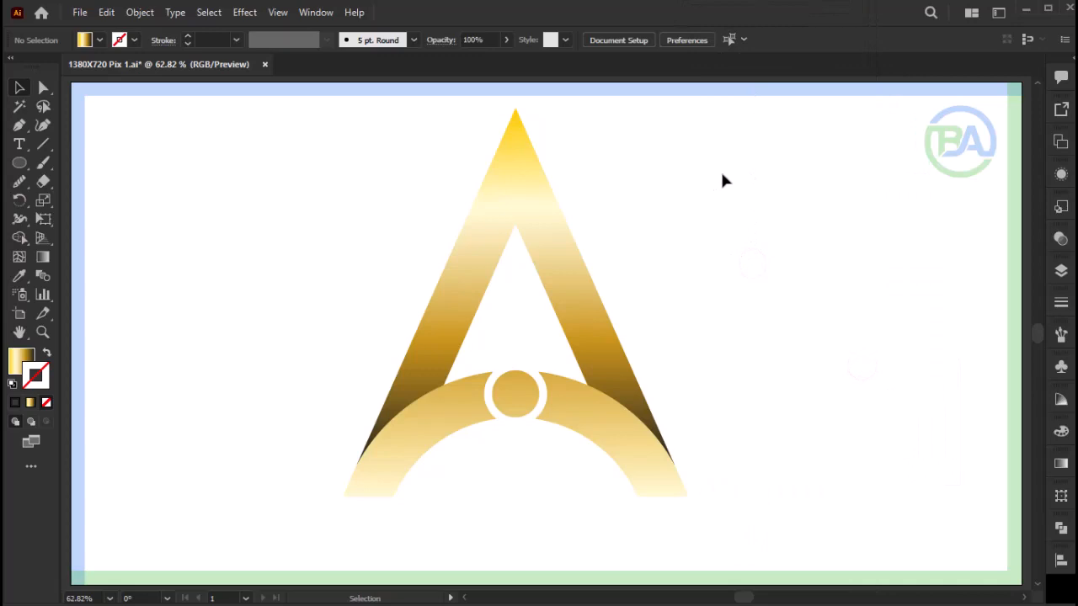
pyautogui.press('Delete')
pyautogui.press('F9')
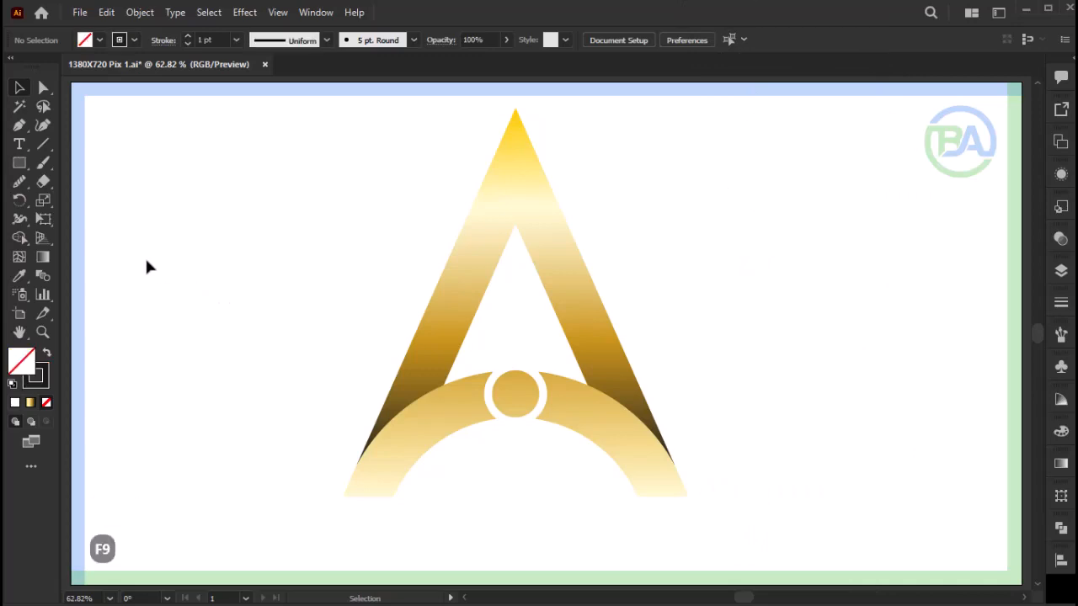
# - Draw a rectangle covering the whole artboard, fill it with dark grey and place it behind the logo
pyautogui.click(21, 164)
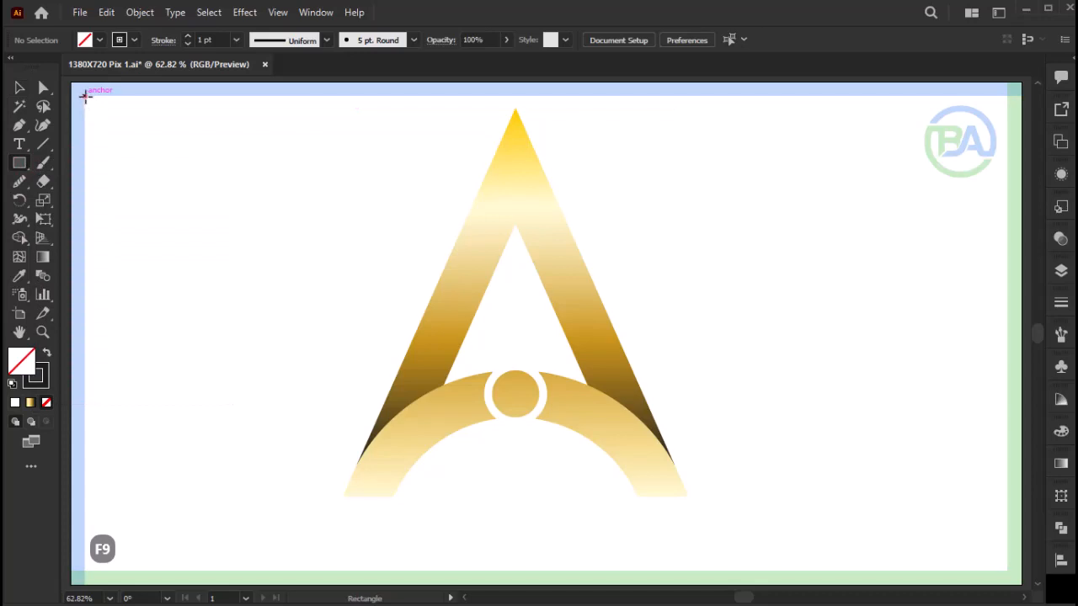
pyautogui.moveTo(85, 95)
pyautogui.mouseDown()
pyautogui.moveTo(140, 160)
pyautogui.moveTo(656, 397)
pyautogui.moveTo(946, 511)
pyautogui.moveTo(999, 548)
pyautogui.moveTo(1006, 572)
pyautogui.mouseUp()
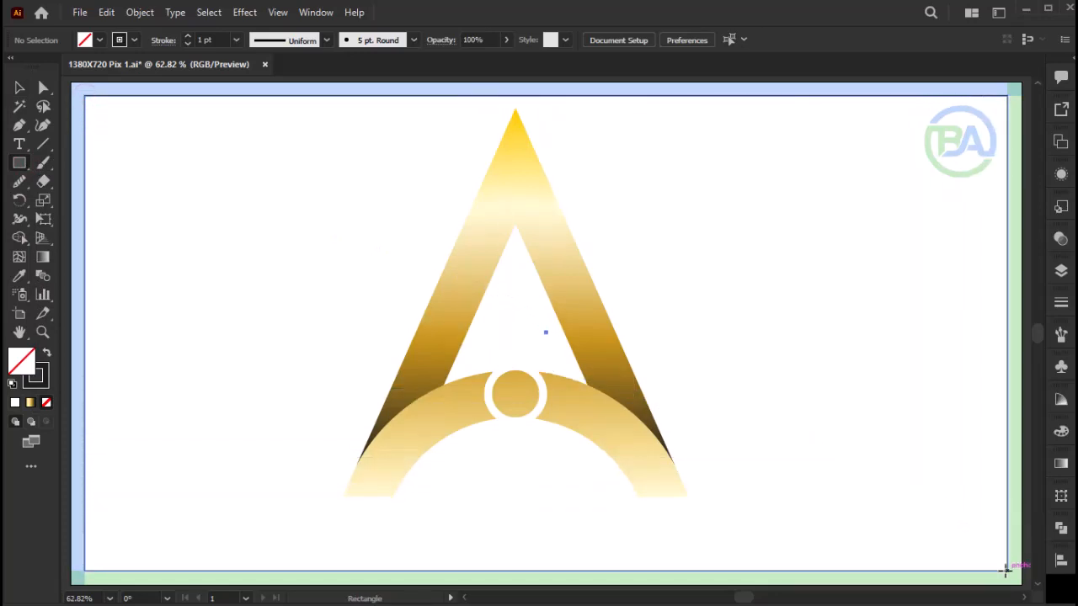
pyautogui.press('F9')
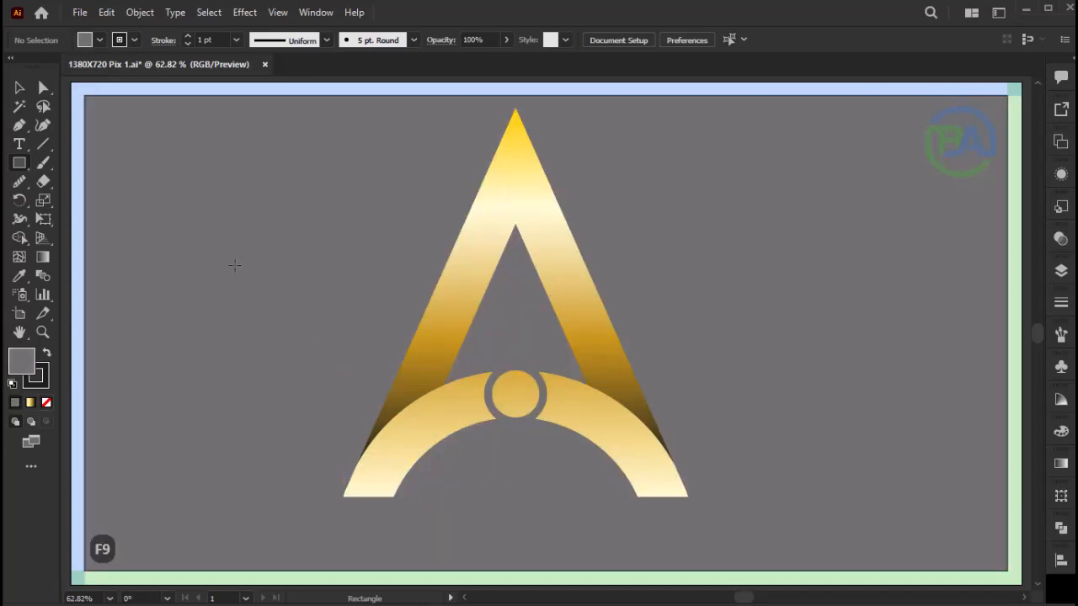
# - Select the logo shapes and move them slightly so the logo sits closer to the background's centre
pyautogui.click(19, 88)
pyautogui.click(559, 378)
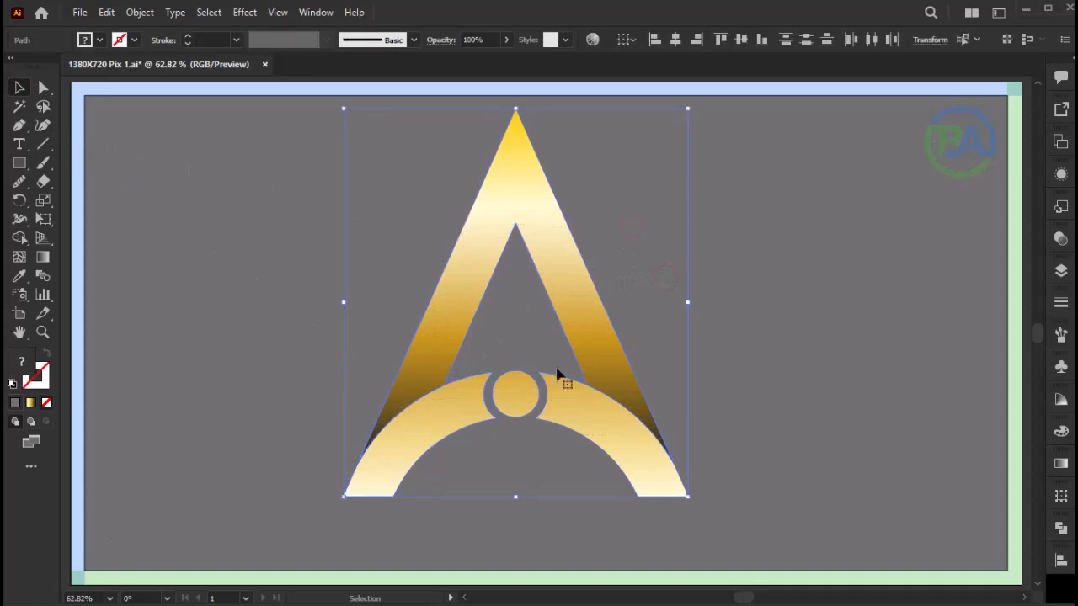
pyautogui.moveTo(582, 313)
pyautogui.mouseDown()
pyautogui.moveTo(584, 330)
pyautogui.moveTo(594, 323)
pyautogui.mouseUp()
pyautogui.press('F9')
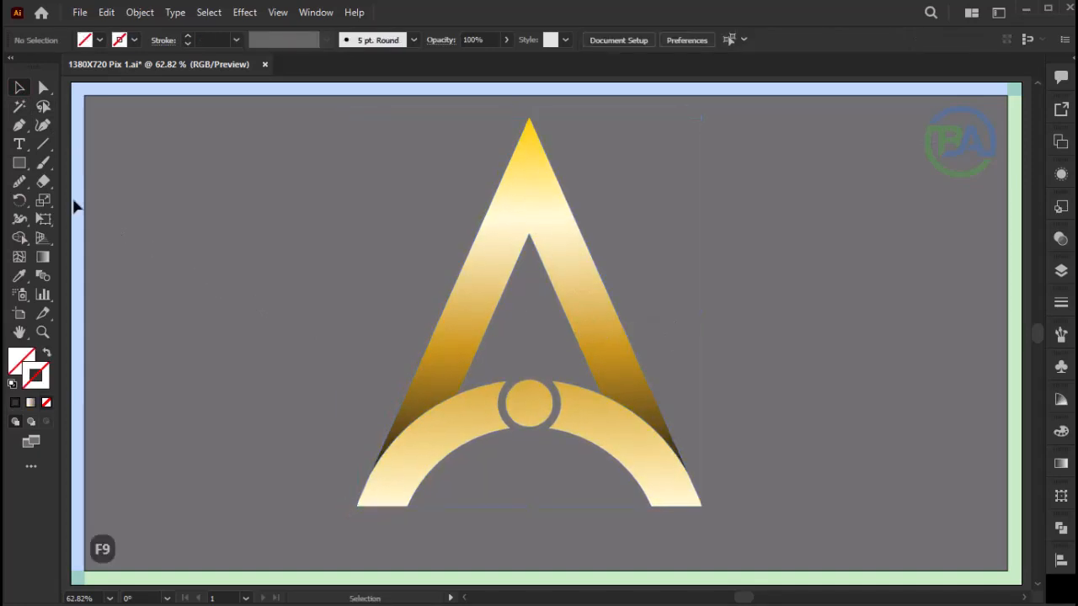
# - Draw a circle with the Ellipse tool and place it on the grey background beside the logo's left leg
pyautogui.moveTo(19, 167); pyautogui.dragTo(72, 200)
pyautogui.moveTo(529, 338)
pyautogui.mouseDown()
pyautogui.moveTo(674, 477)
pyautogui.moveTo(252, 332)
pyautogui.mouseUp()
pyautogui.press('v')
pyautogui.click(1060, 463)
pyautogui.click(935, 529)
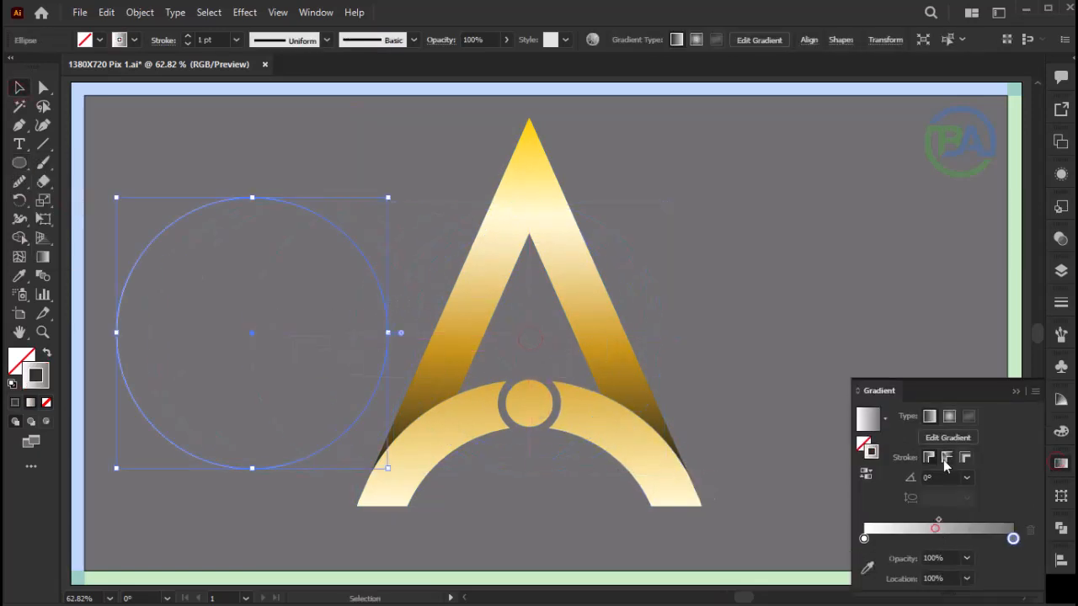
pyautogui.hotkey('ctrl', 'z')
# - Fill the circle with a white-to-grey radial gradient and shift the gradient's midpoint slightly towards the white stop
pyautogui.click(13, 361)
pyautogui.click(1060, 463)
pyautogui.click(950, 436)
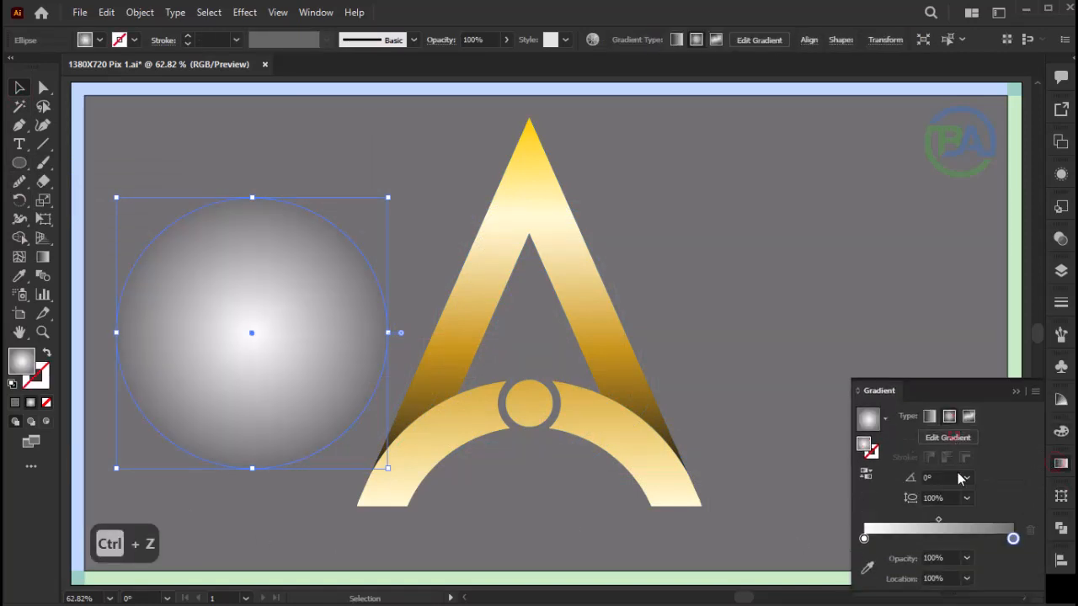
pyautogui.moveTo(939, 520); pyautogui.dragTo(924, 523)
# - Flatten the circle into a thin ellipse and stretch it beneath the logo, slightly wider than the base
pyautogui.moveTo(252, 197); pyautogui.dragTo(530, 535)
pyautogui.moveTo(666, 528); pyautogui.dragTo(712, 518)
pyautogui.click(769, 474)
# - Group the logo shapes together with the glowing ellipse beneath them and deselect the artwork
pyautogui.moveTo(719, 261); pyautogui.dragTo(373, 544)
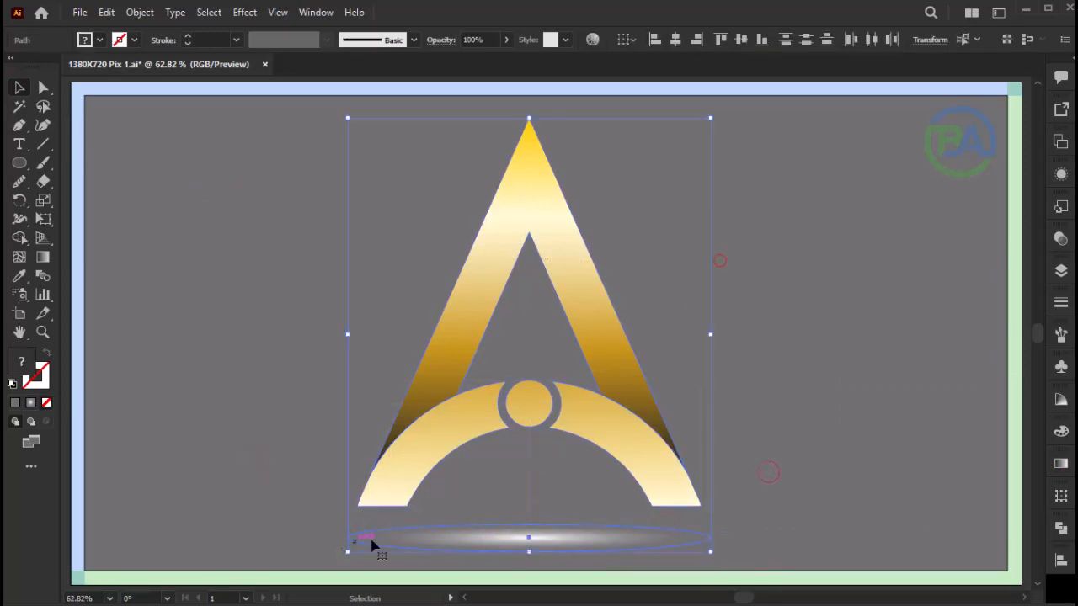
pyautogui.hotkey('ctrl', 'g')
pyautogui.click(860, 317)
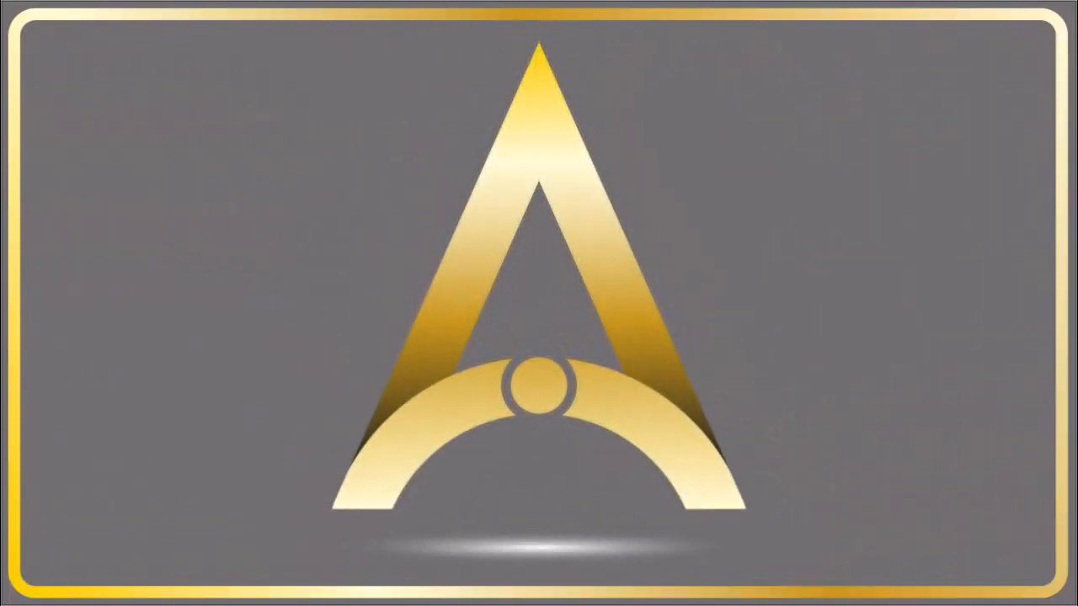